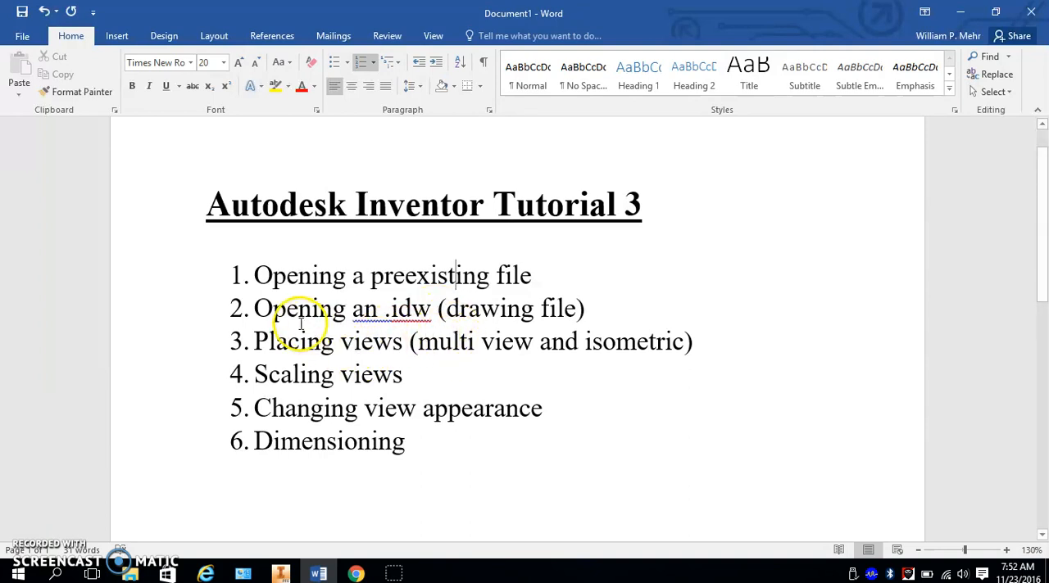
left_click_drag(276, 309, 562, 306)
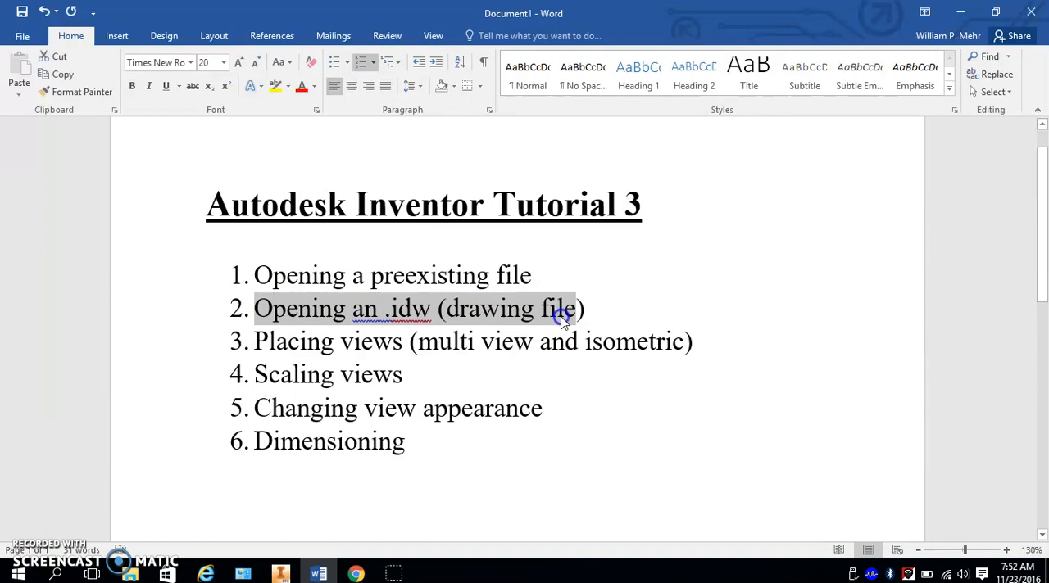
left_click_drag(370, 354, 467, 339)
left_click(648, 341)
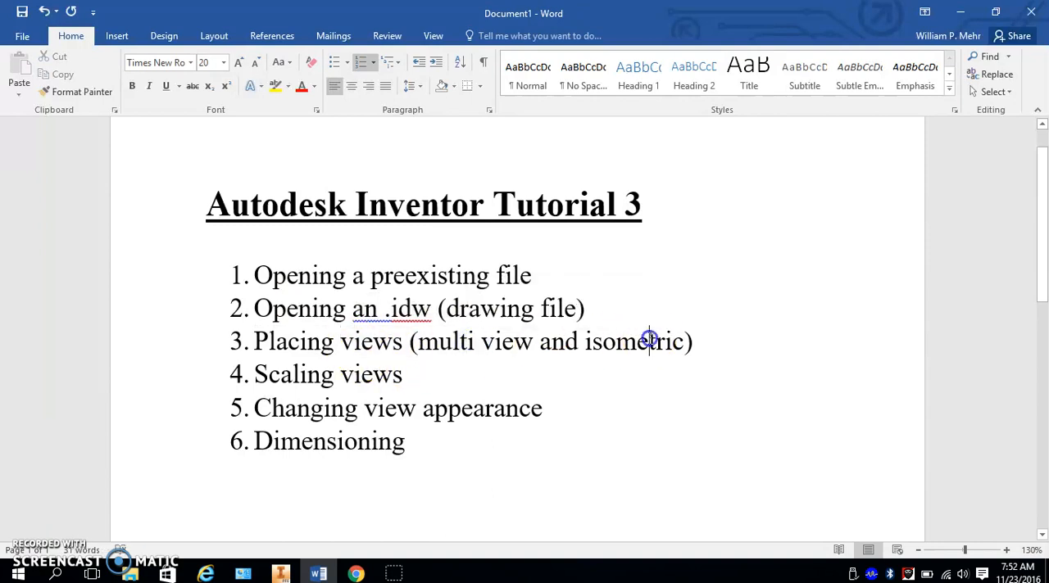
left_click(308, 374)
left_click_drag(434, 410, 530, 410)
left_click(455, 447)
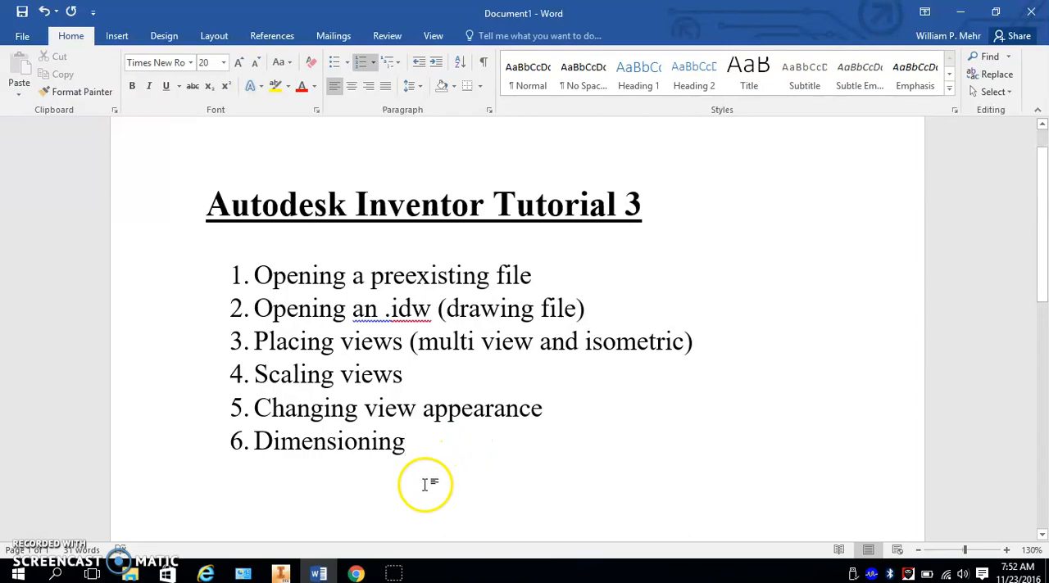
- Switch to Autodesk Inventor and browse for a file to open in the Practice Shapes folder, under IED and Inventor
left_click(280, 573)
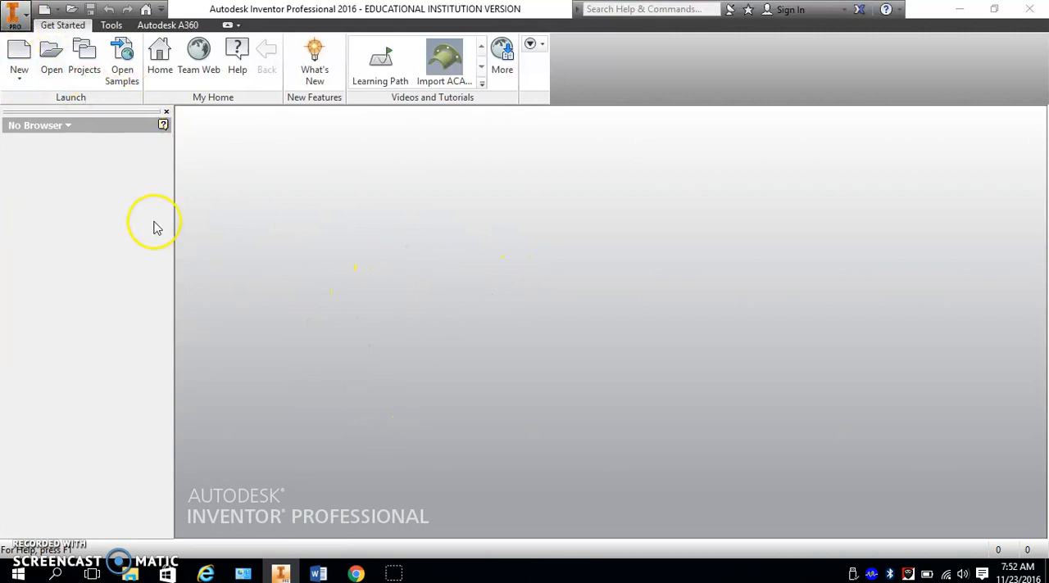
left_click(13, 15)
left_click(54, 105)
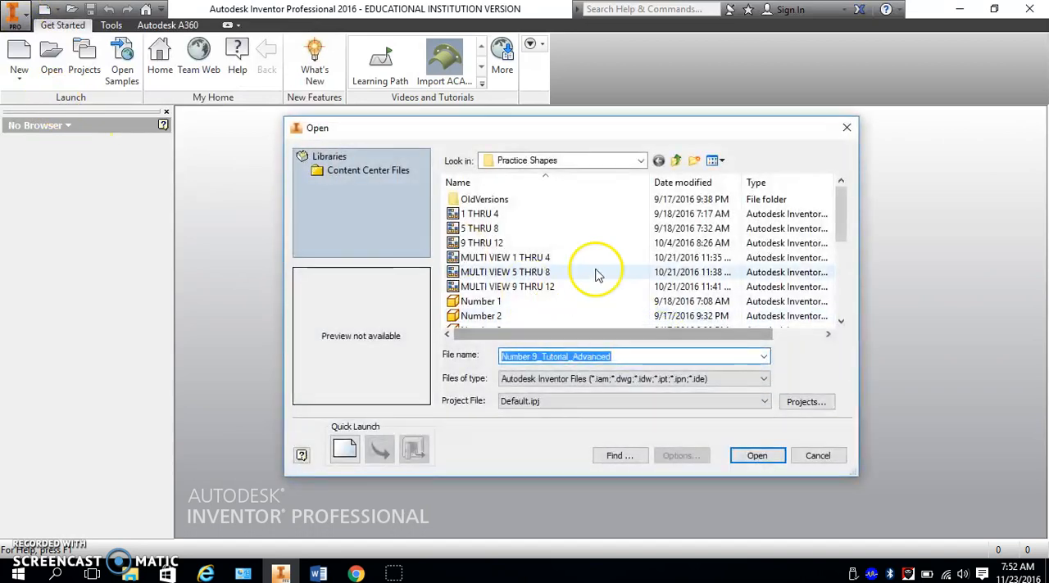
left_click(677, 160)
left_click(677, 161)
left_click(676, 161)
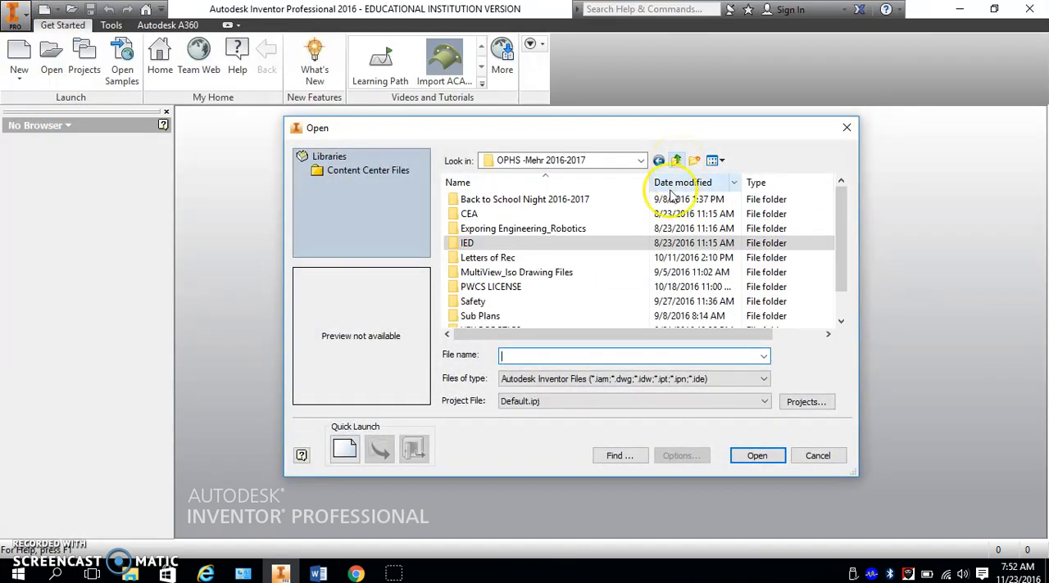
double_click(505, 245)
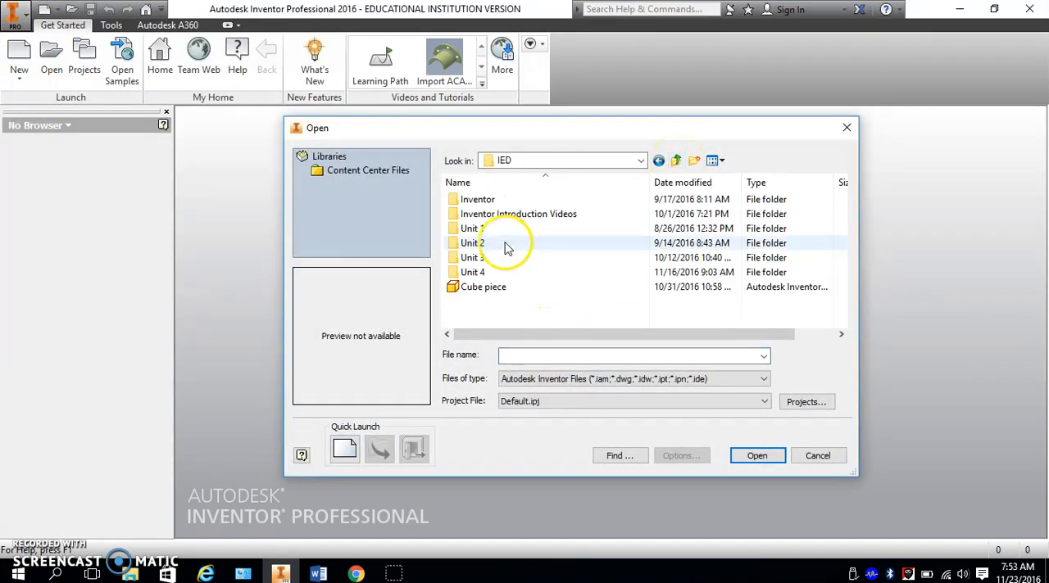
double_click(497, 200)
double_click(497, 214)
scroll(508, 270, "down", 5)
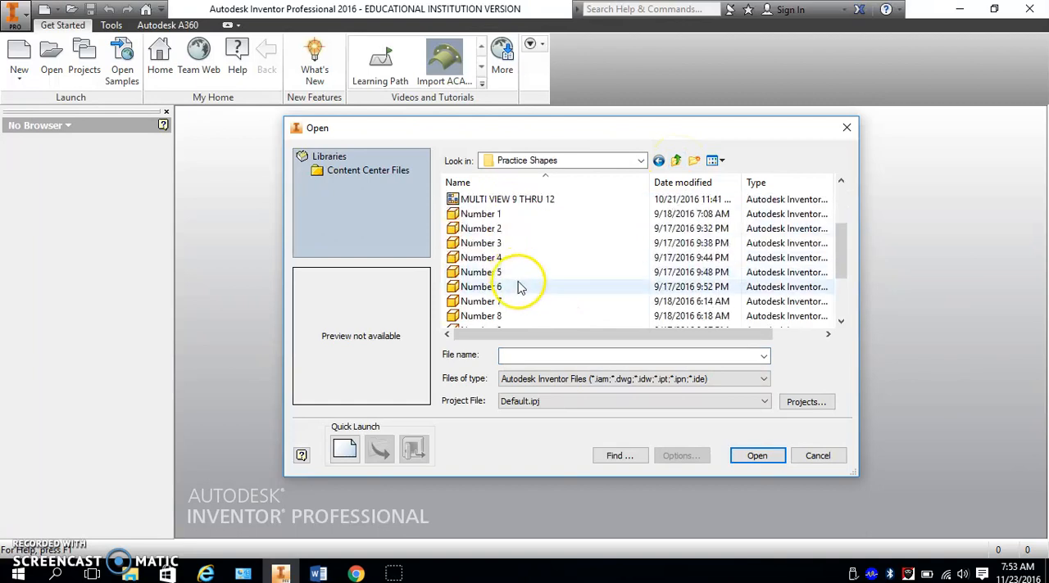
- Open the Number 9 part file and maximize its document window
left_click(476, 244)
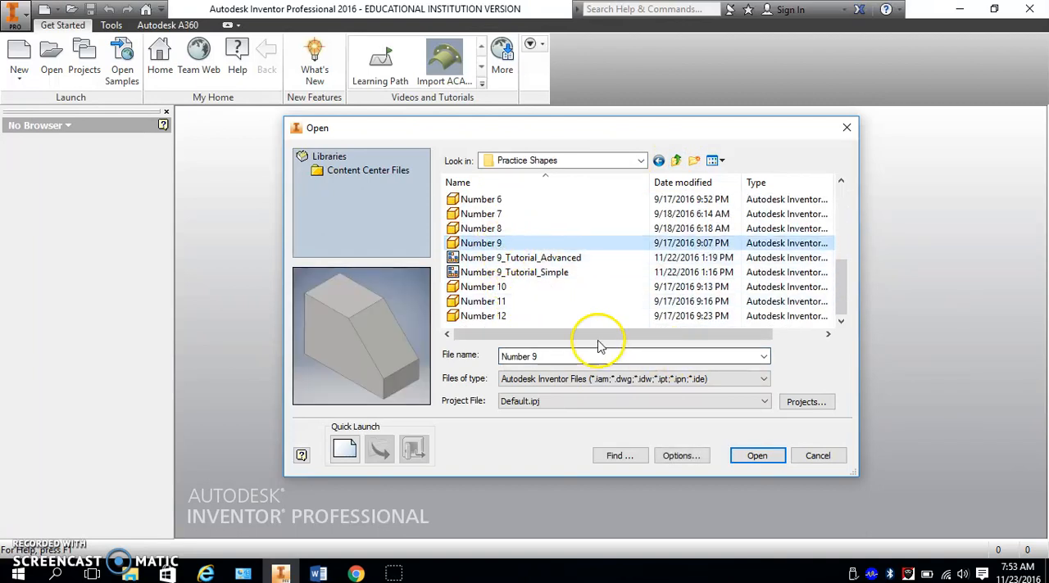
left_click(759, 462)
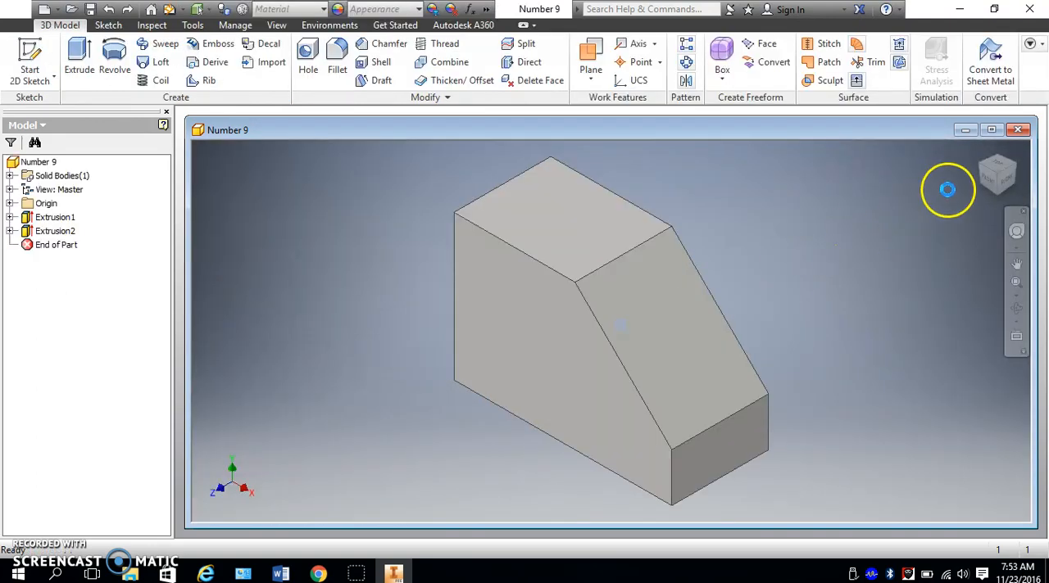
left_click(991, 131)
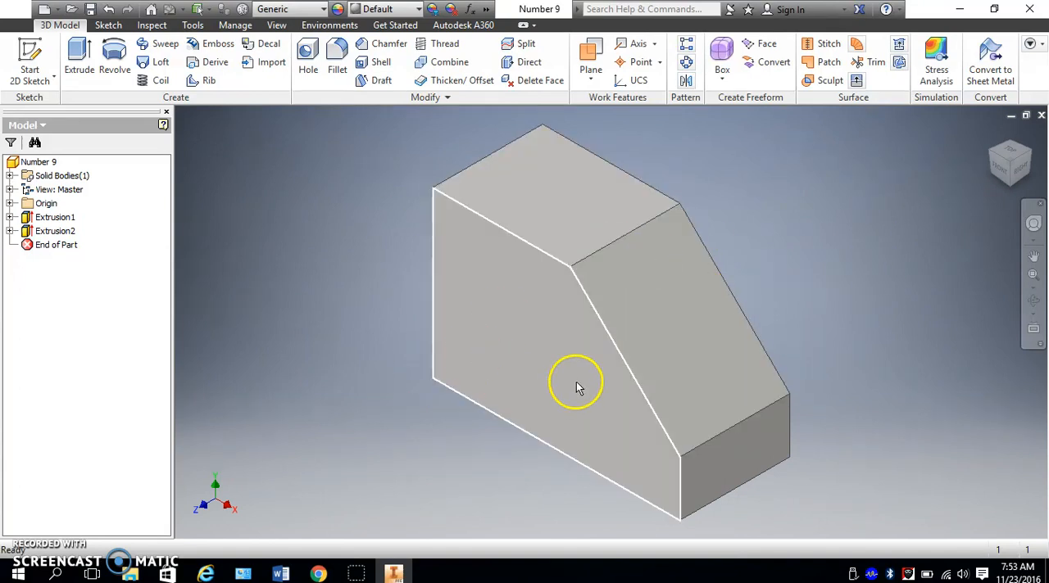
- Examine the Number 9 part and the sketches beneath Extrusion1 and Extrusion2
scroll(685, 339, "down", 3)
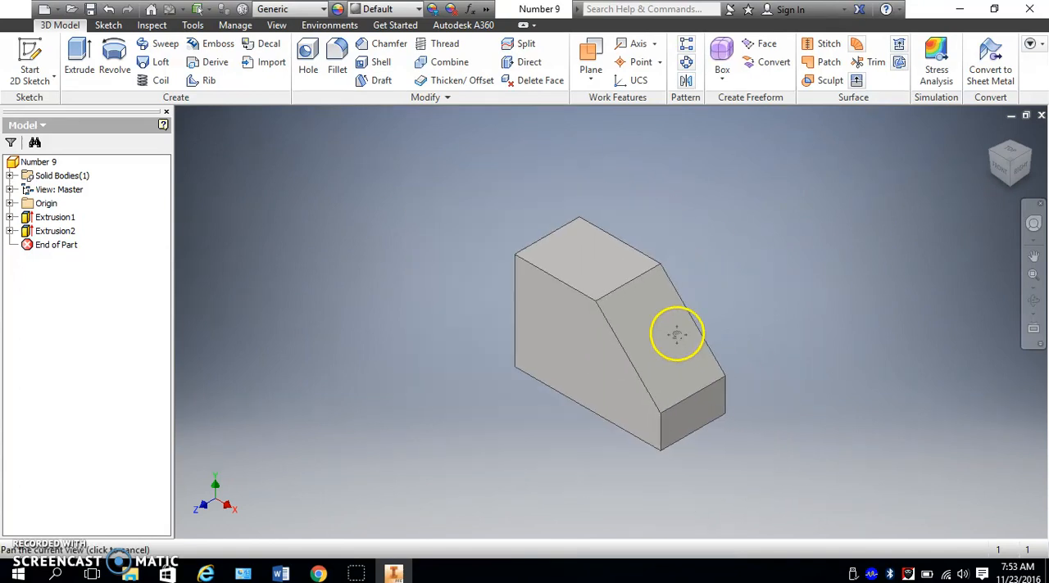
left_click(11, 217)
left_click(10, 245)
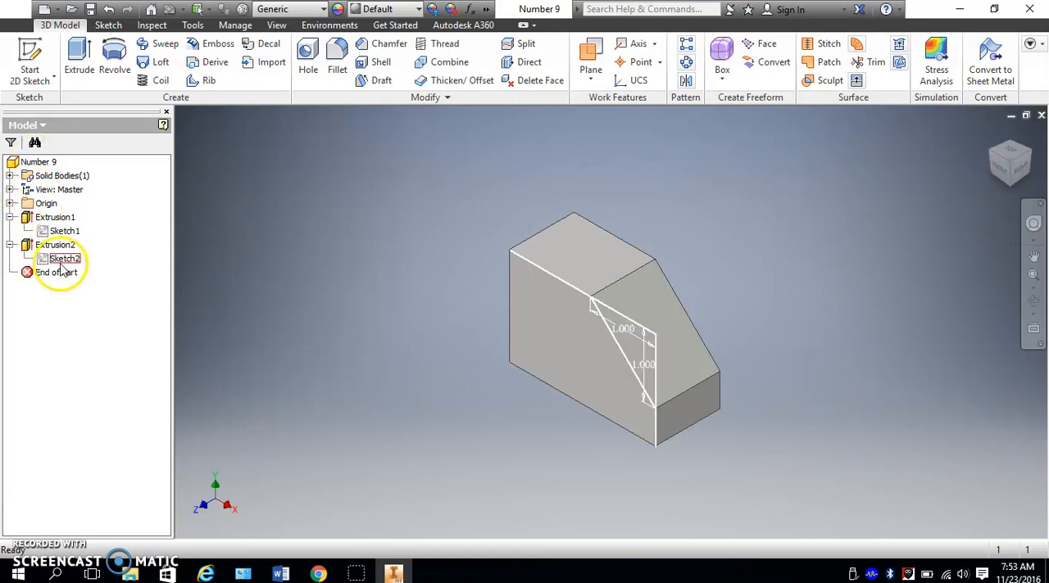
left_click(10, 217)
left_click(10, 231)
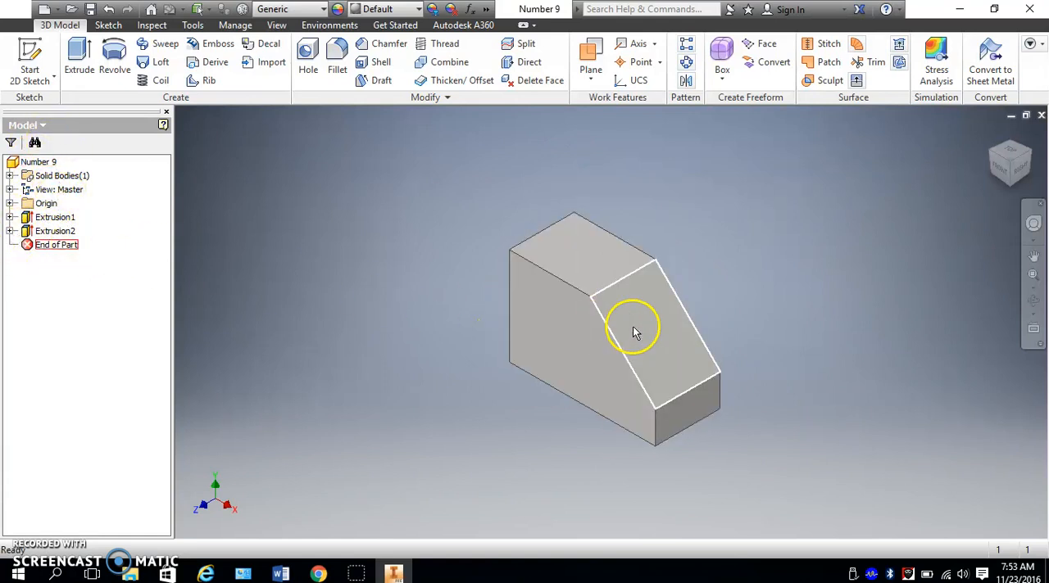
scroll(640, 320, "down", 5)
middle_click_drag(639, 319, 628, 293)
scroll(639, 300, "up", 4)
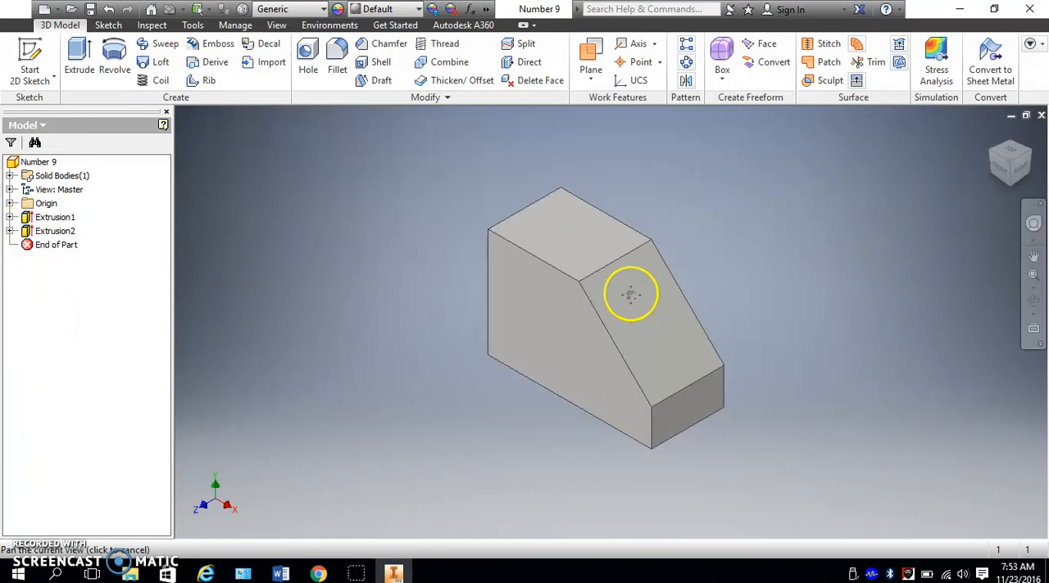
- Create a new drawing file from the PLTW.idw template
left_click(16, 17)
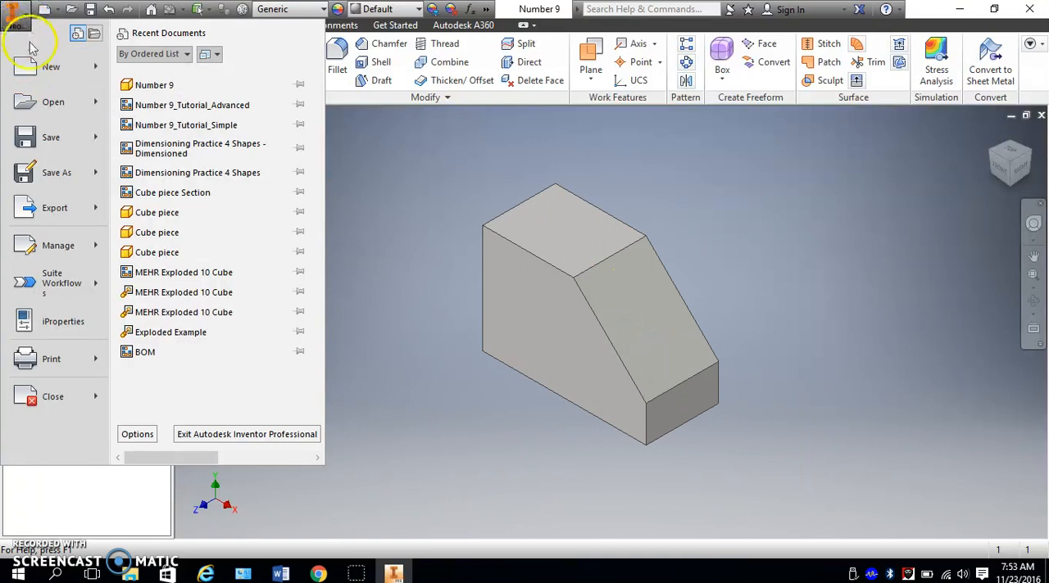
left_click(51, 68)
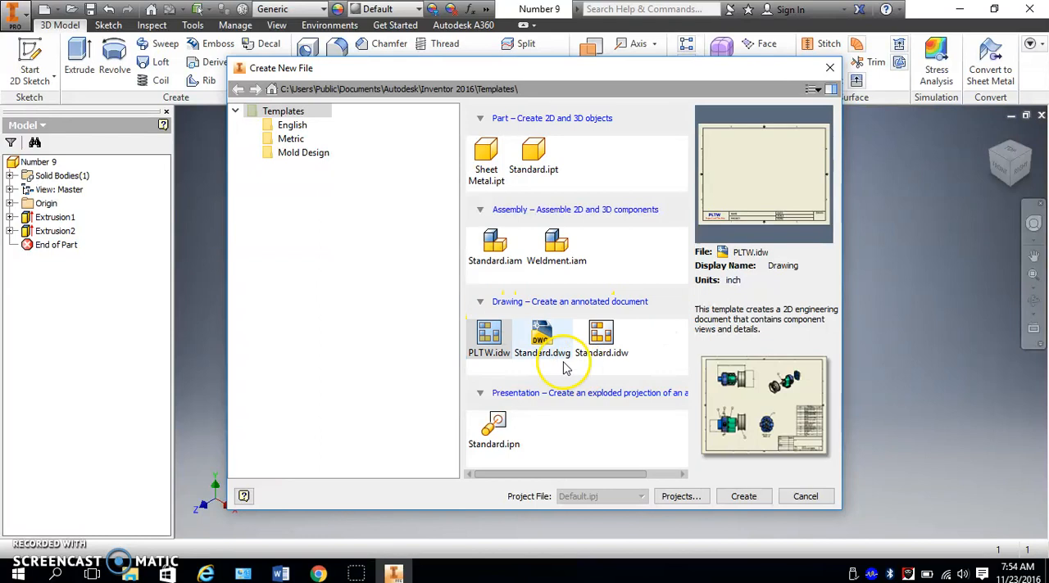
left_click(604, 340)
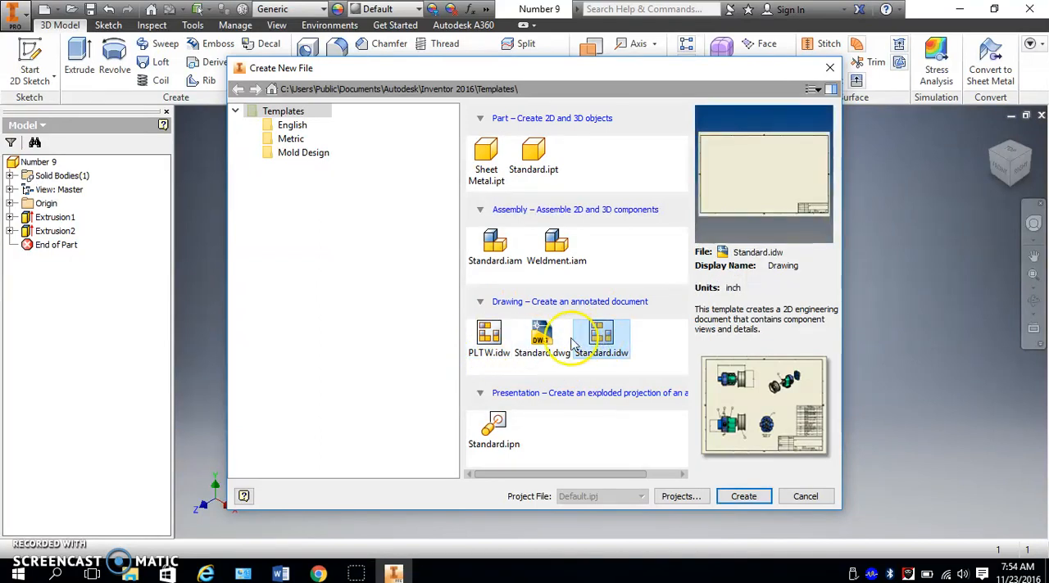
left_click(486, 359)
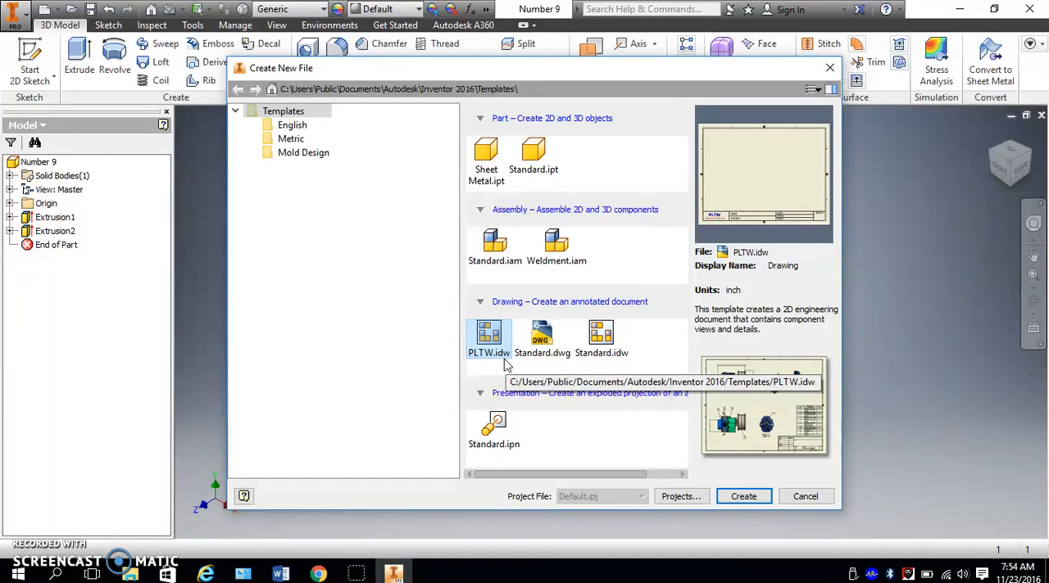
left_click(488, 332)
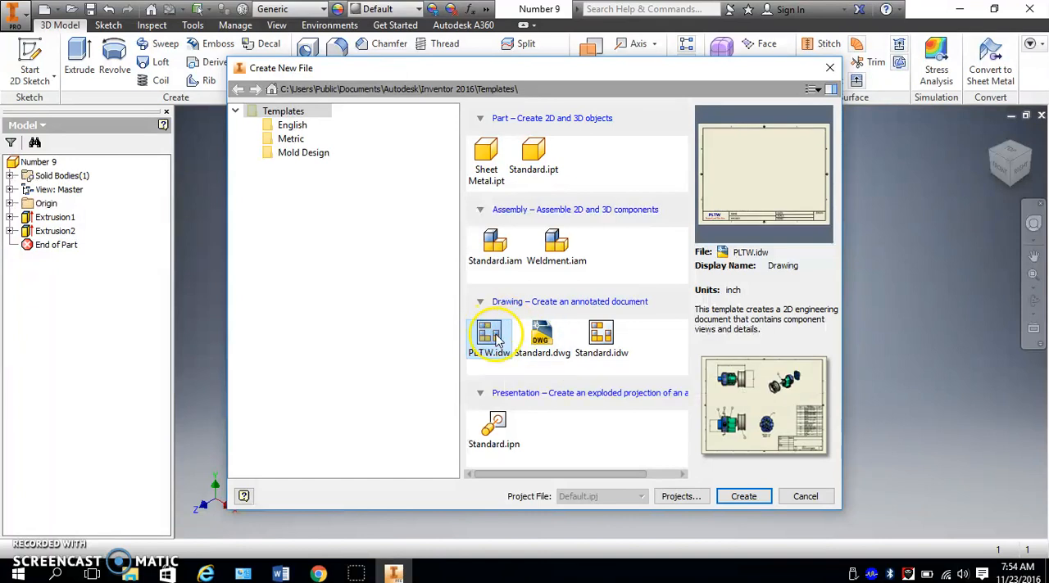
left_click(744, 497)
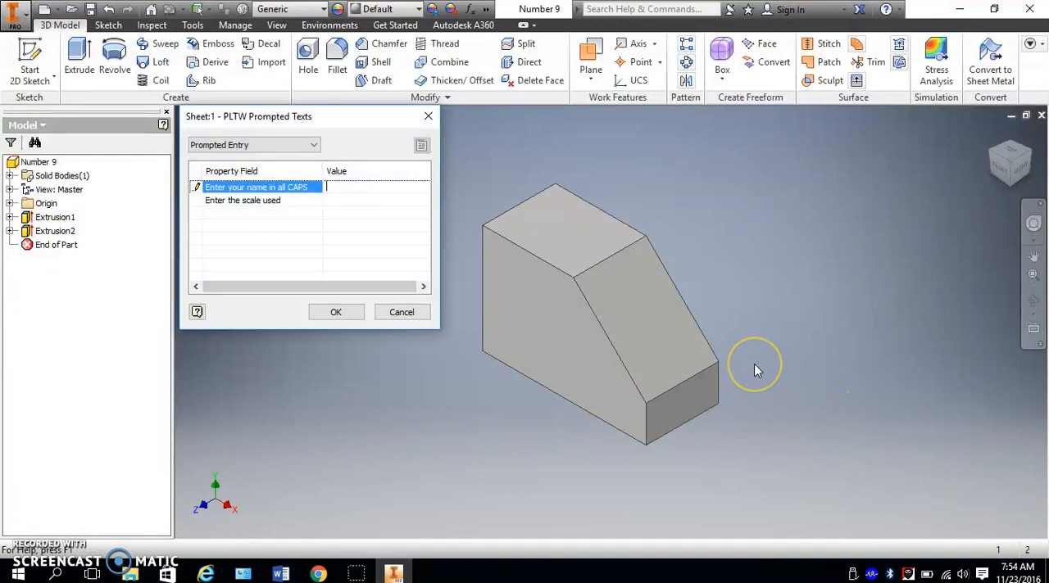
- Enter the author's surname in capitals for the title block, leave the scale blank, and accept the prompted texts
key("Caps_Lock")
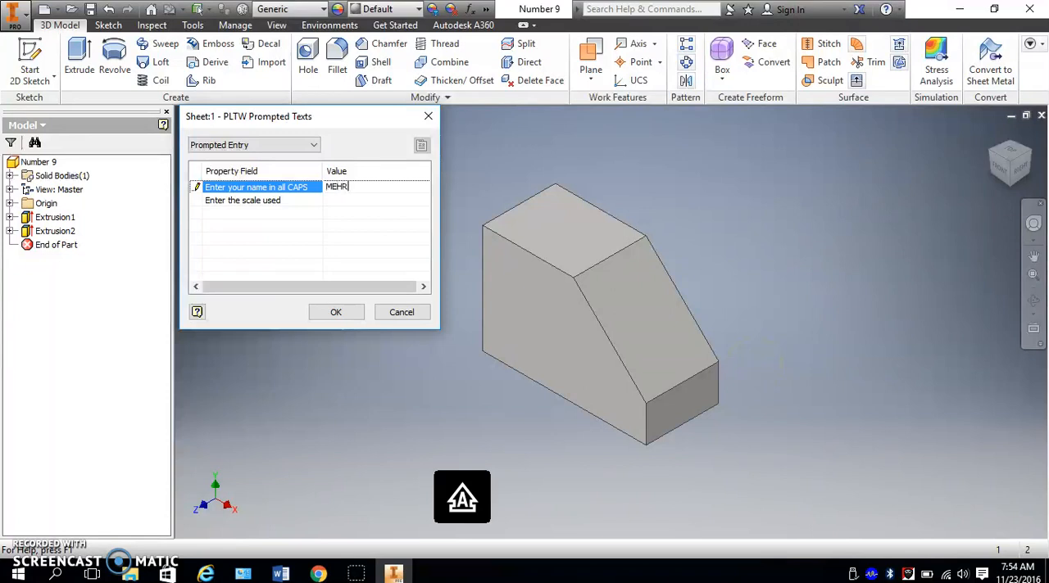
left_click(363, 200)
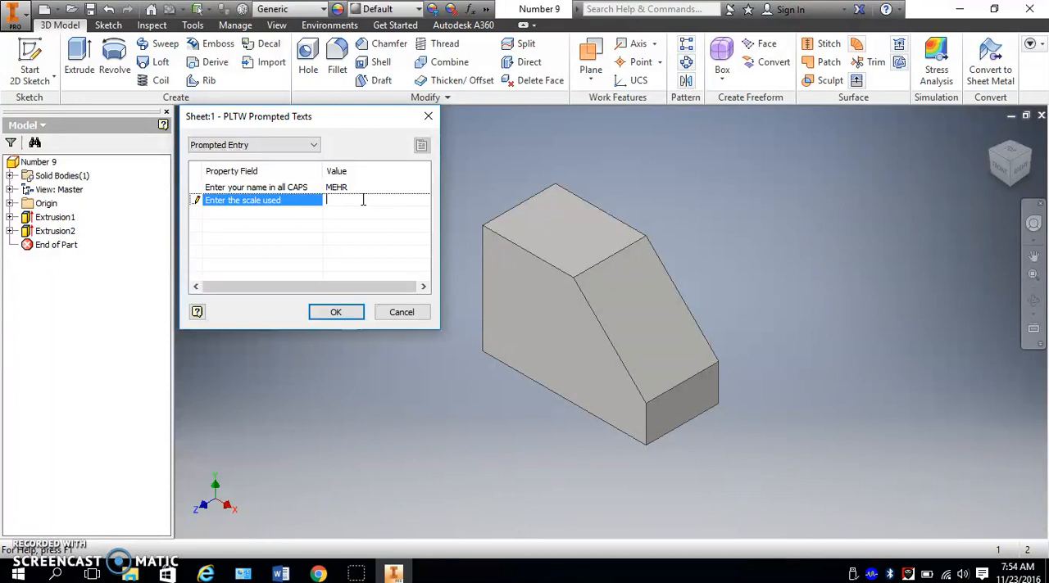
left_click(332, 311)
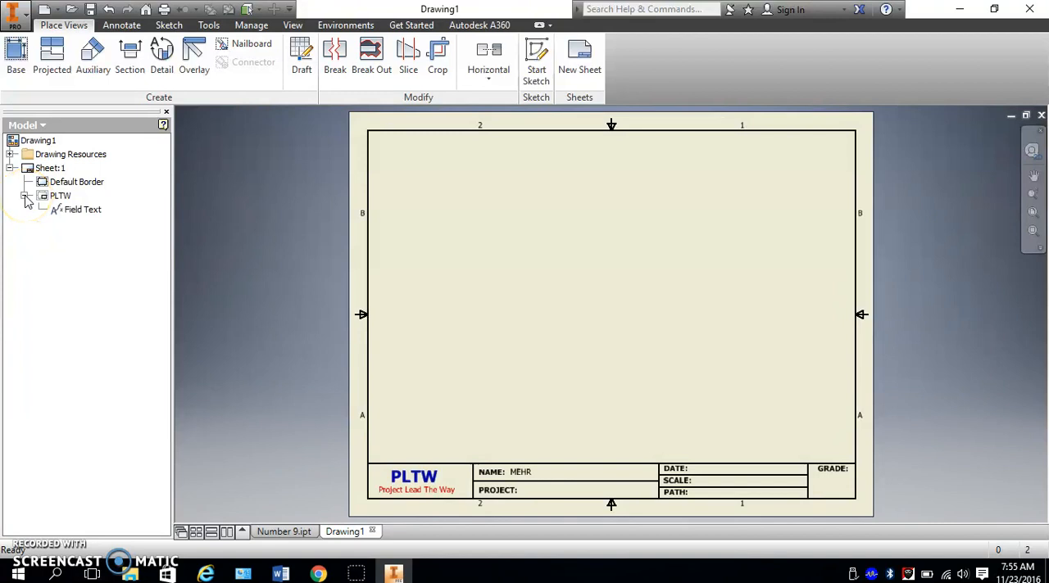
- Examine the editable property fields of the PLTW title block's field text, including scale, creation date and filename, without changing them
right_click(78, 209)
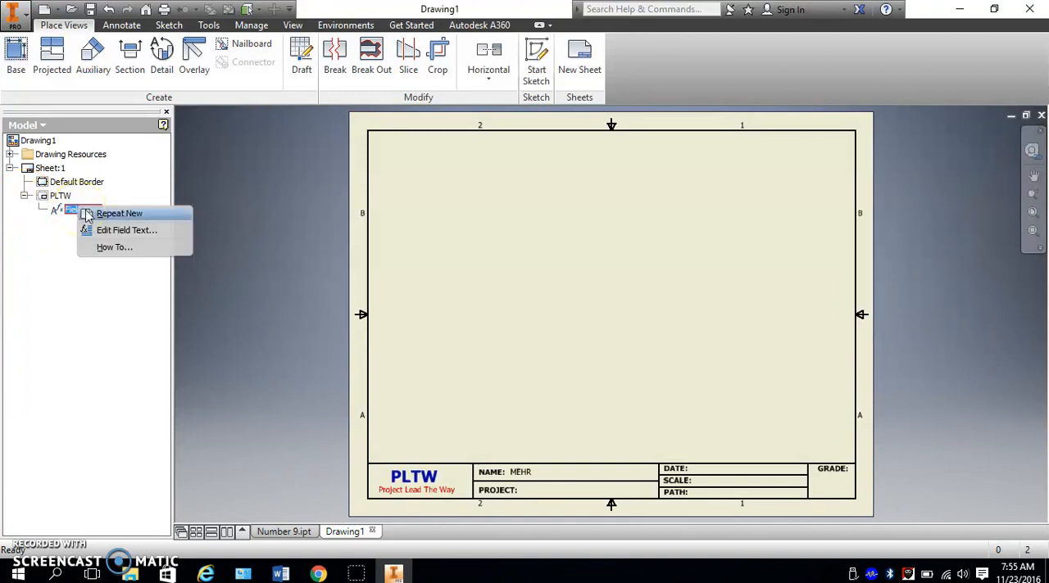
left_click(131, 231)
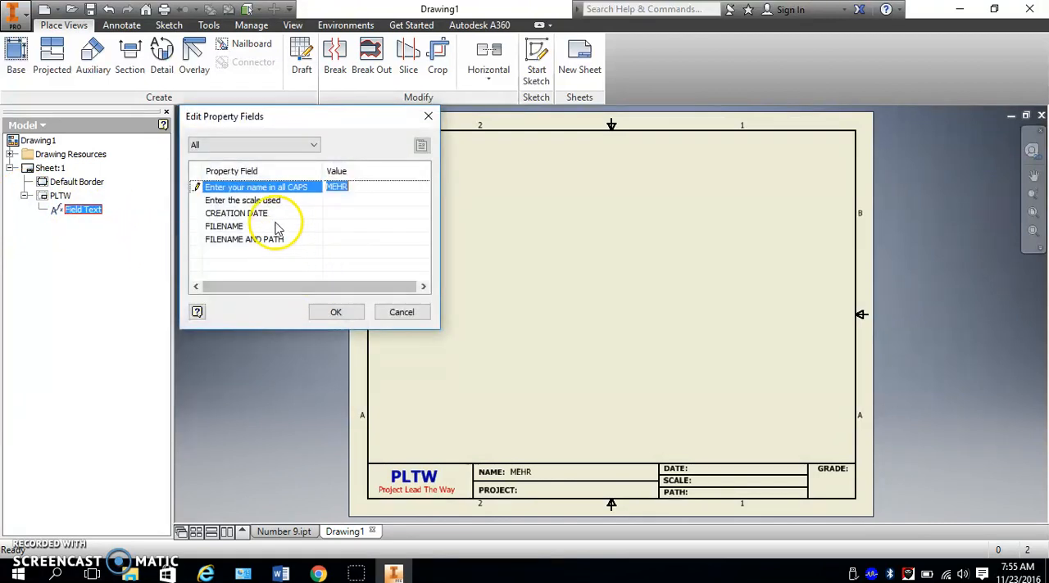
left_click(332, 201)
left_click(346, 215)
left_click(352, 240)
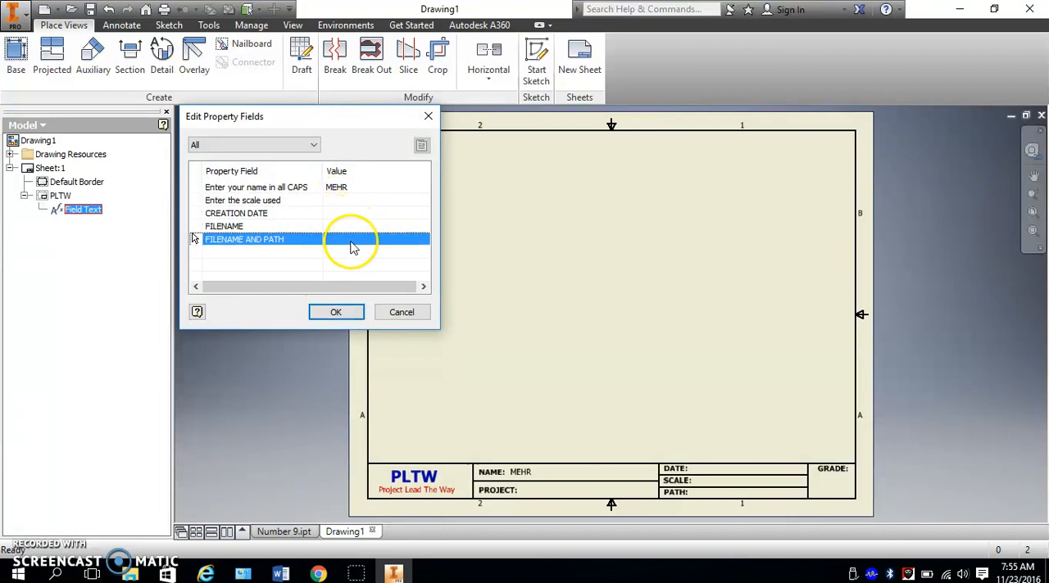
left_click(336, 201)
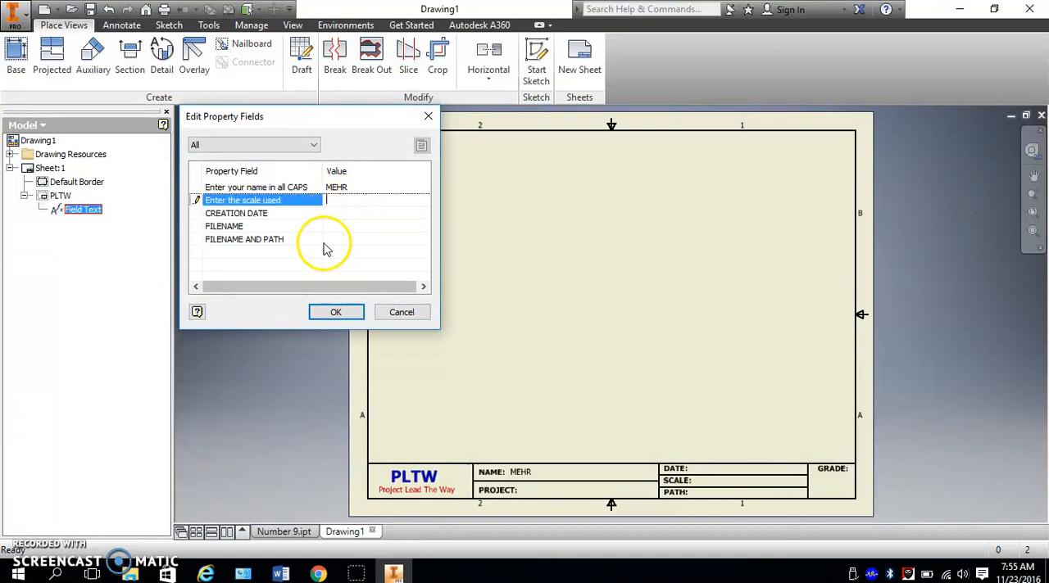
left_click(276, 200)
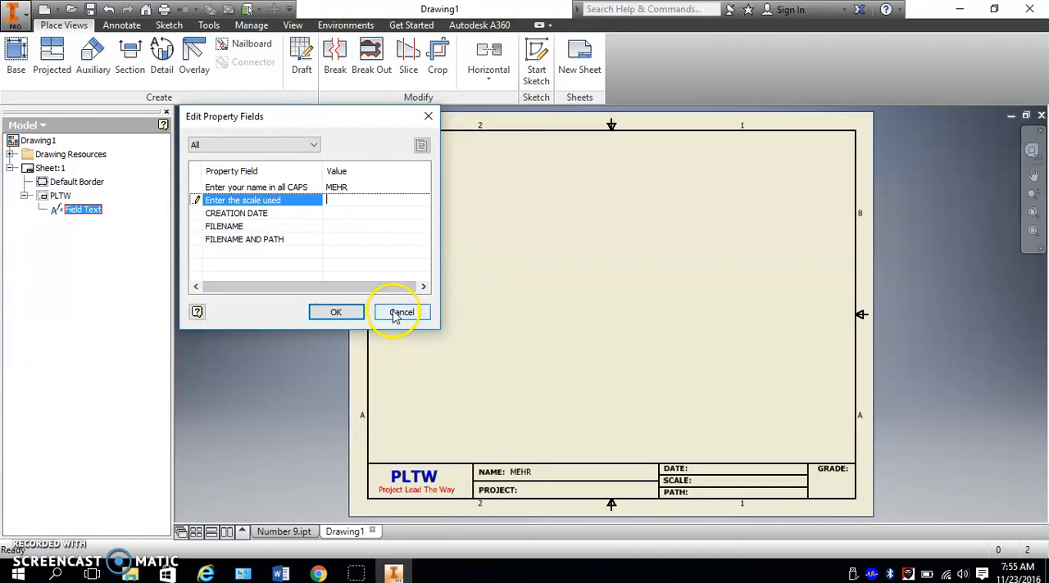
left_click(401, 314)
left_click(25, 196)
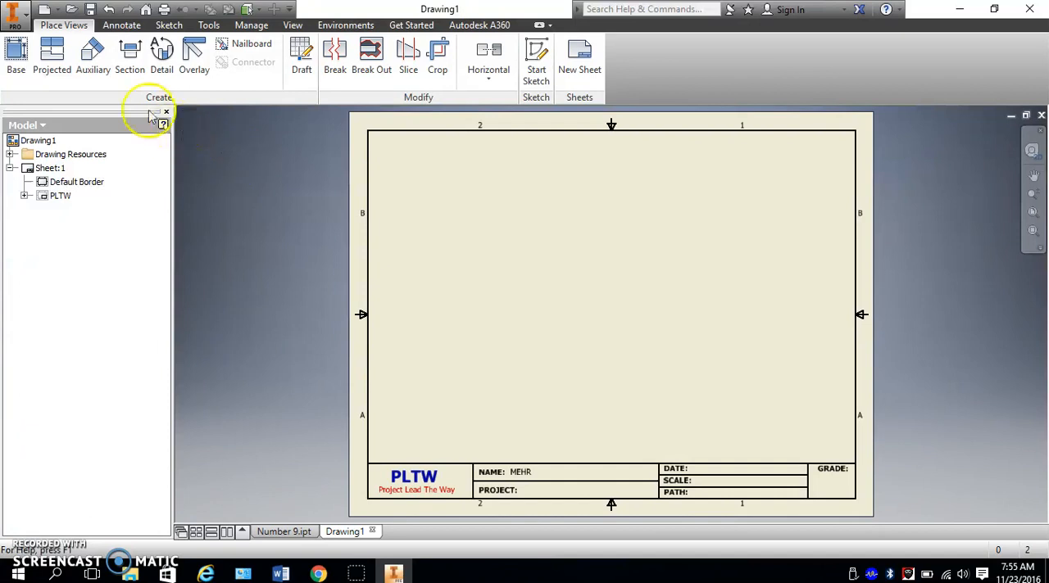
- Start a base view of the Number 9 part and position its front view preview within the sheet
left_click(16, 51)
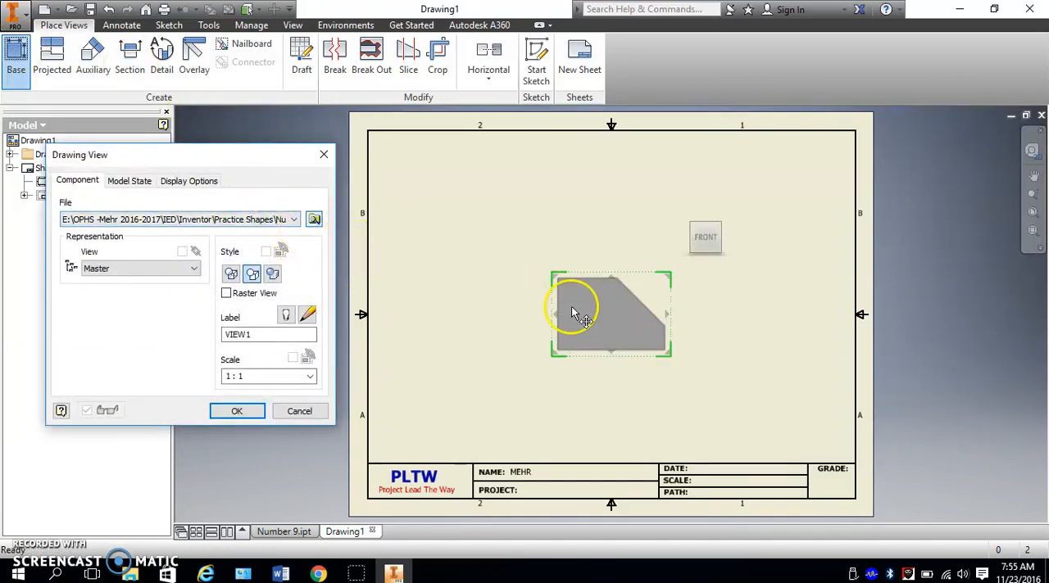
left_click_drag(632, 281, 557, 263)
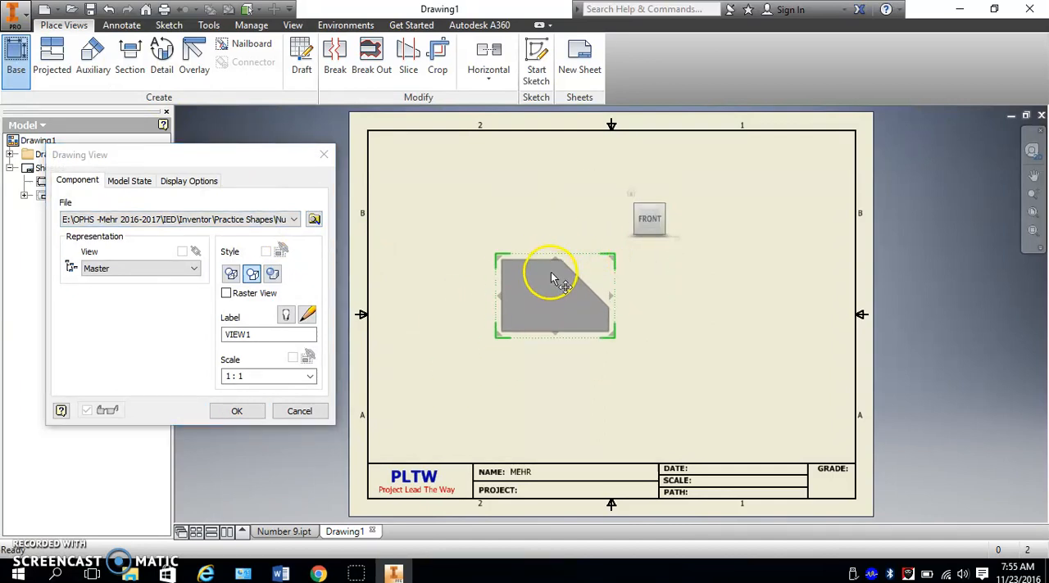
left_click(287, 532)
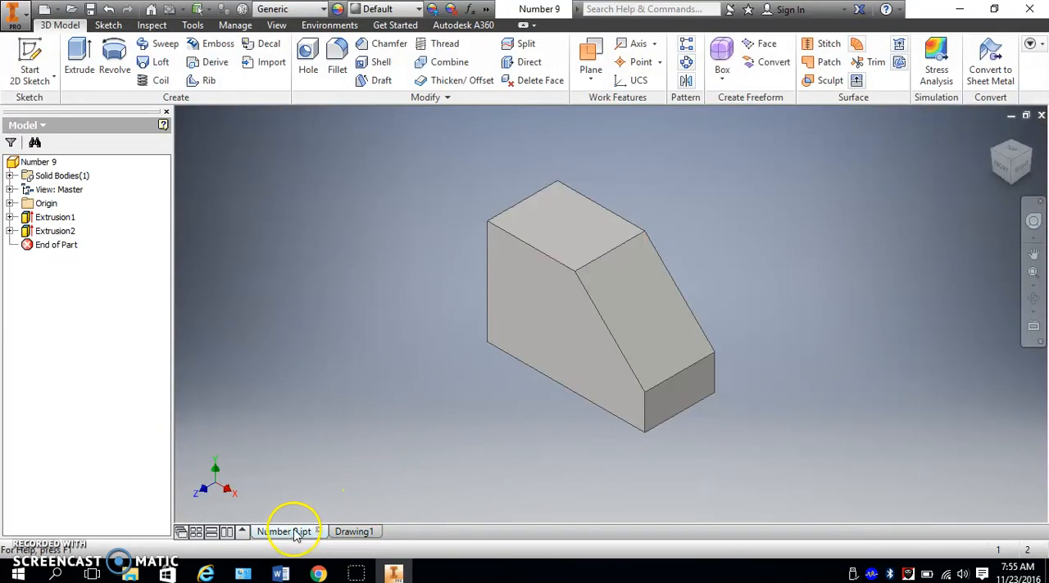
left_click(353, 533)
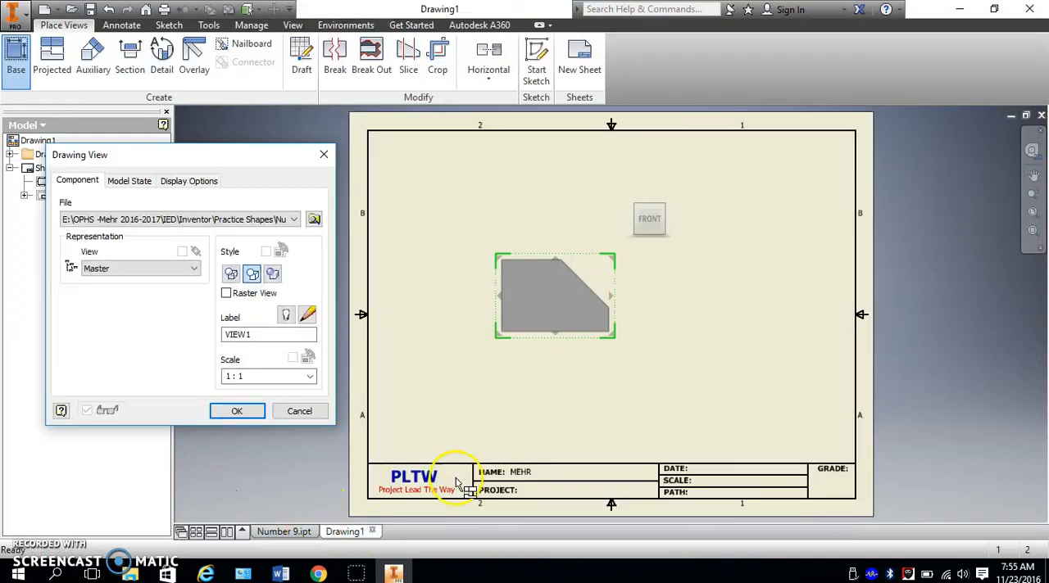
left_click_drag(579, 266, 549, 295)
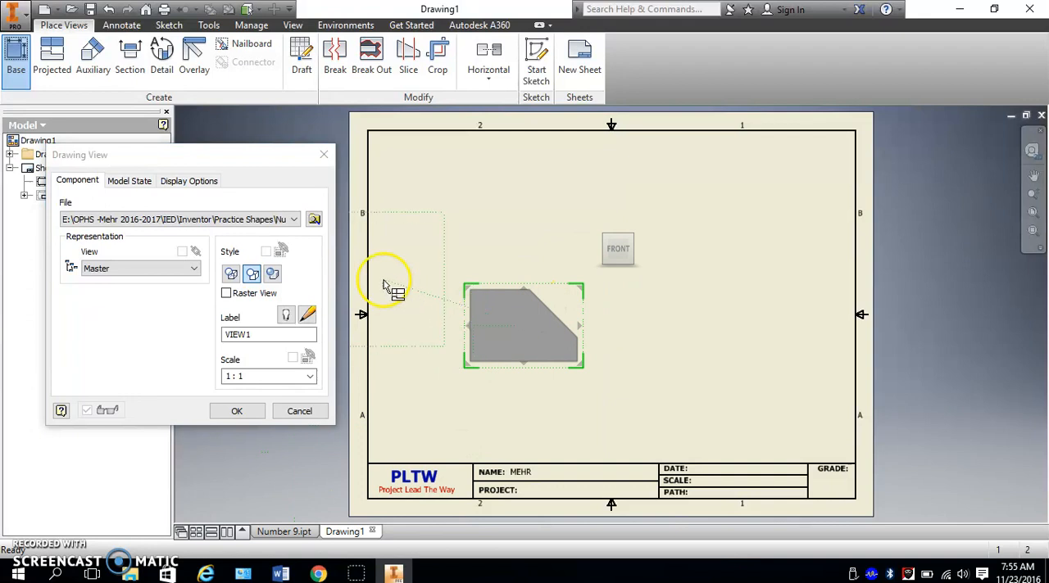
- Browse the part files in the Practice Shapes folder that can serve as the view's source, keeping the current file
left_click(315, 221)
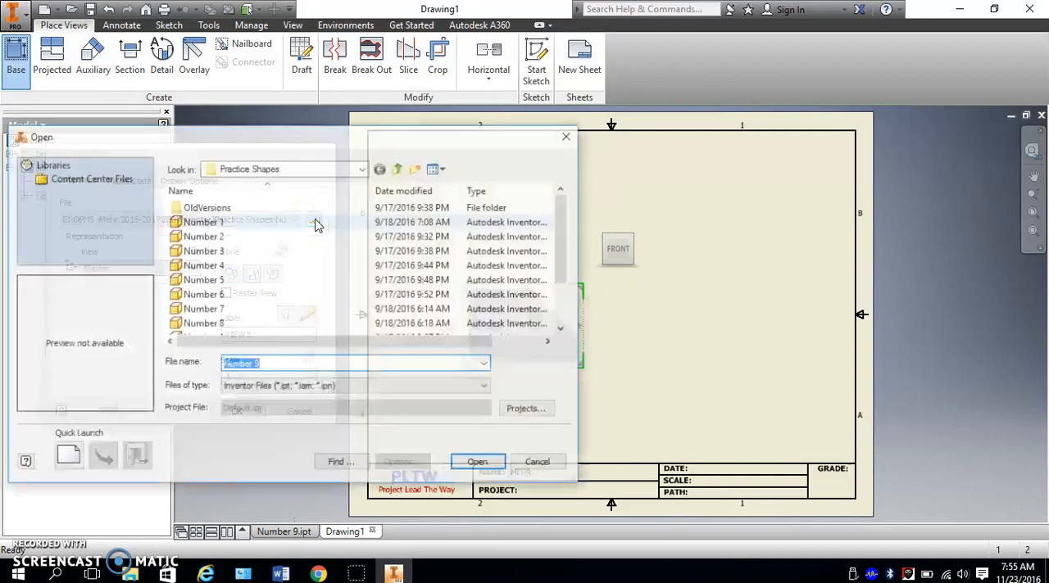
scroll(245, 221, "down", 2)
left_click(228, 324)
left_click(242, 294)
left_click(244, 251)
left_click(251, 224)
left_click(546, 464)
- Move the front view toward the sheet's lower-left area and try scales of 3:1, 1/2, 1/4, 10:1 and 1:1
left_click_drag(557, 293, 517, 342)
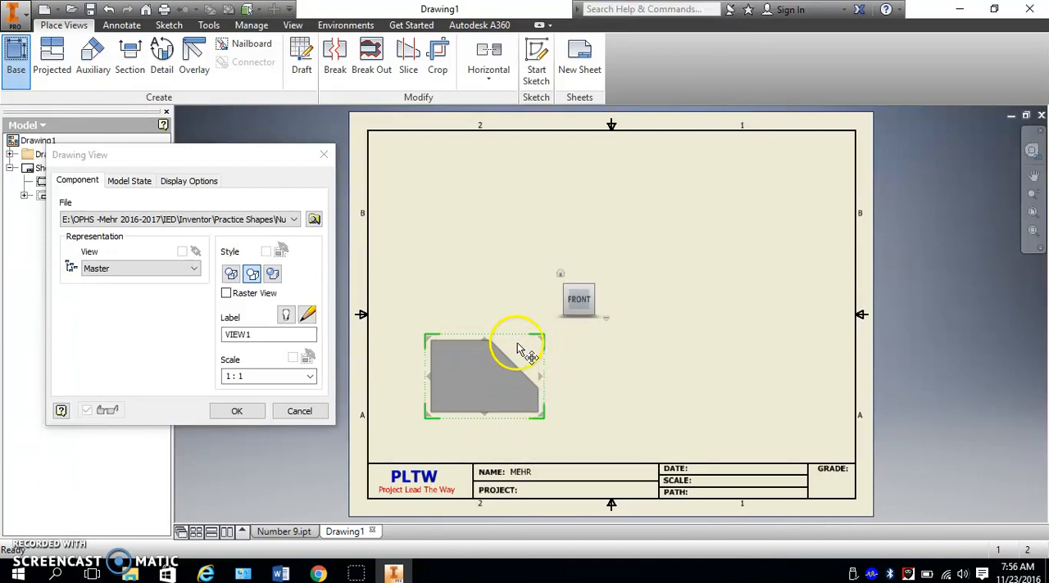
left_click_drag(517, 348, 506, 352)
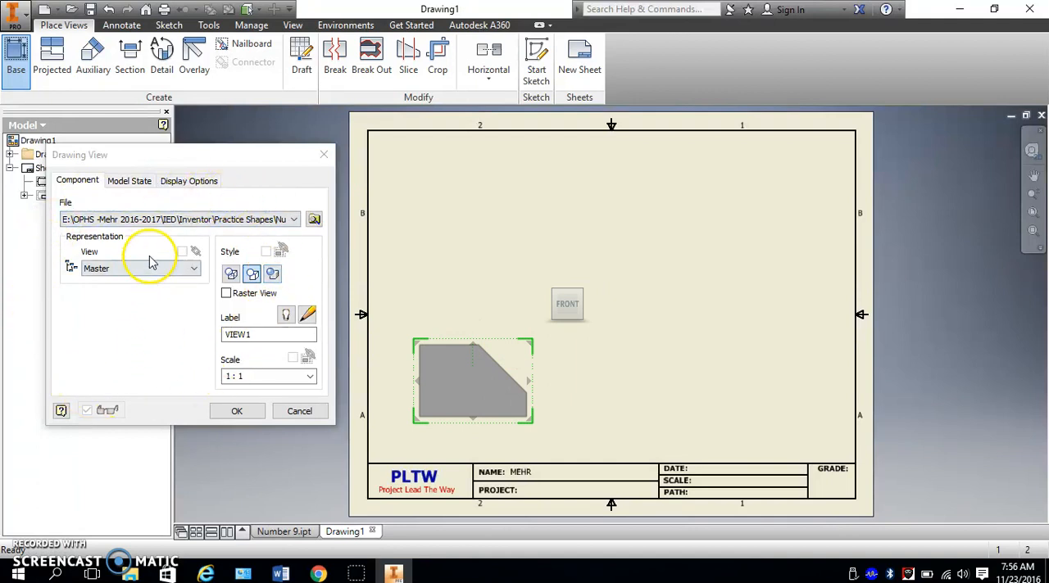
left_click(309, 376)
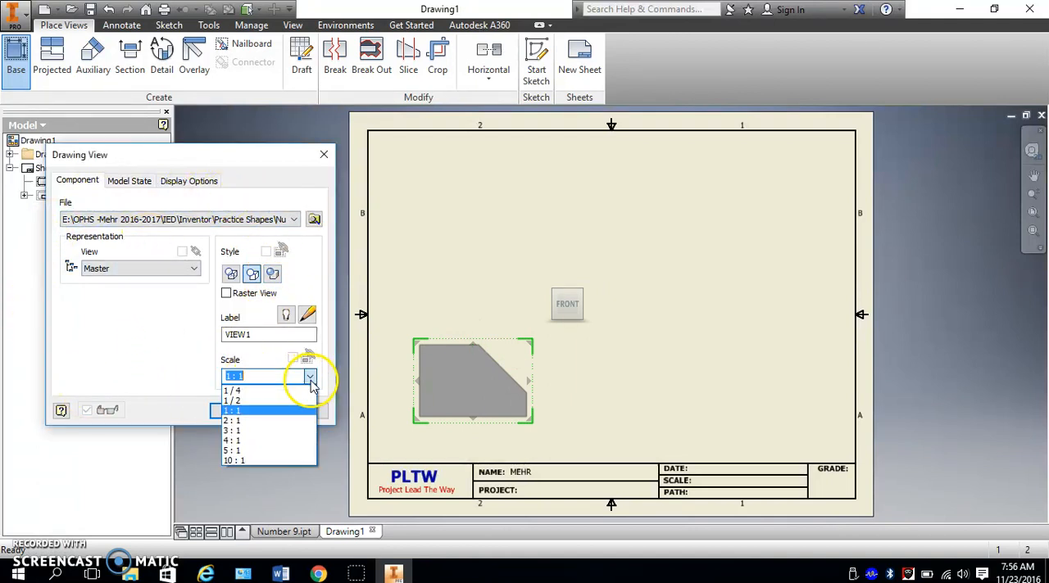
left_click(282, 430)
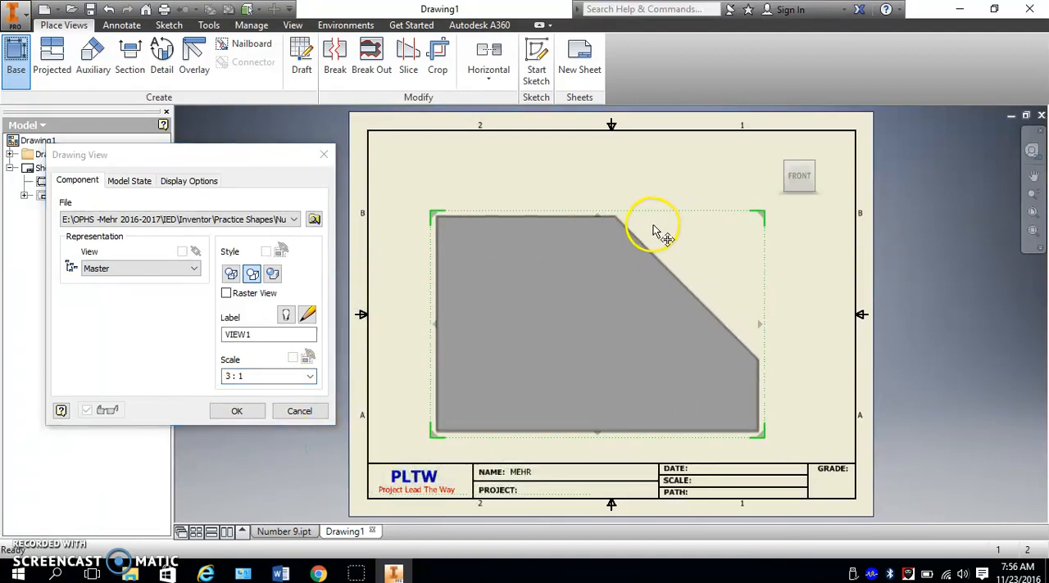
left_click(310, 376)
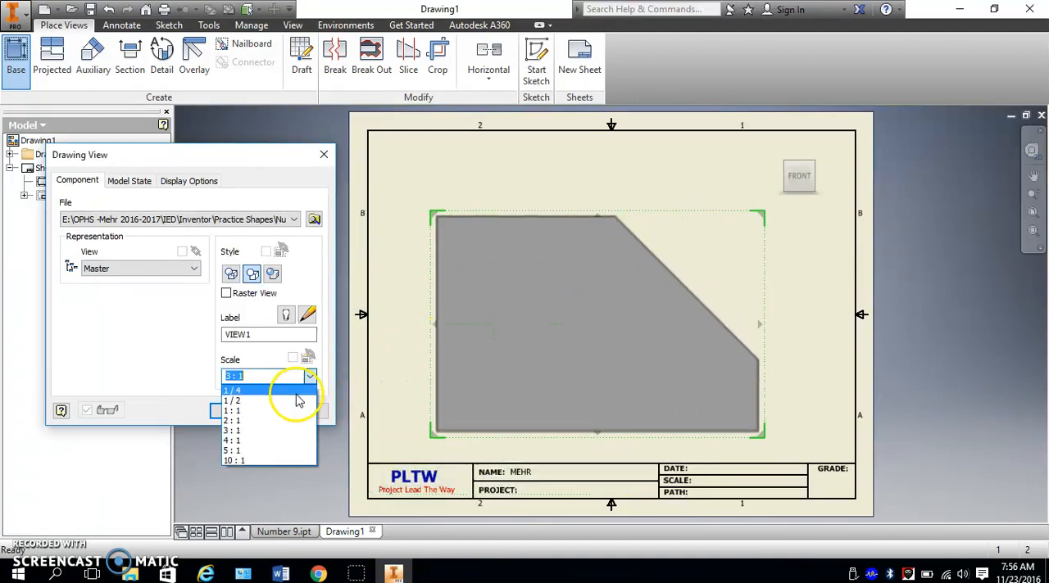
left_click(299, 400)
left_click(308, 376)
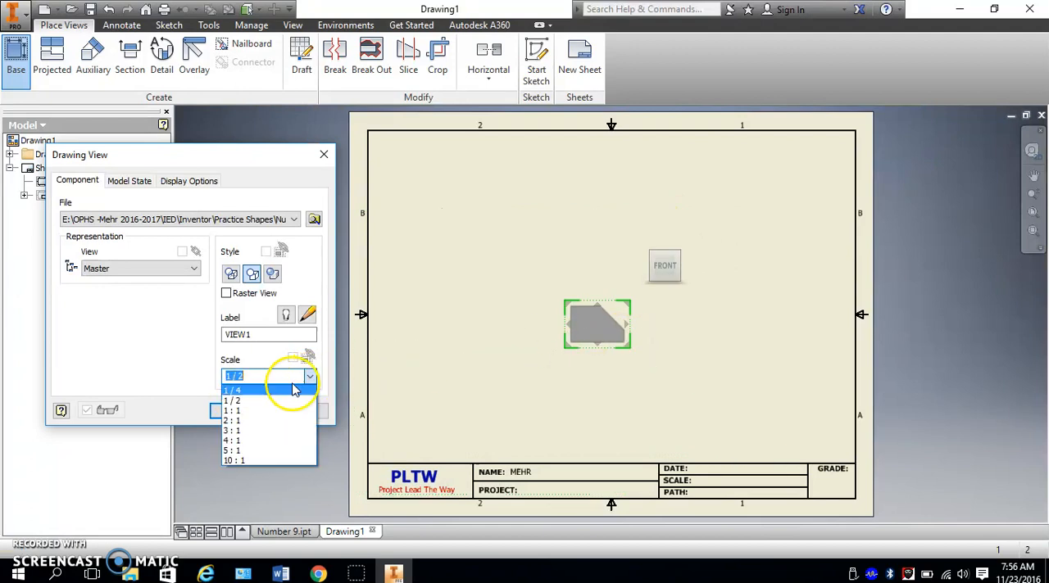
left_click(294, 391)
left_click(311, 377)
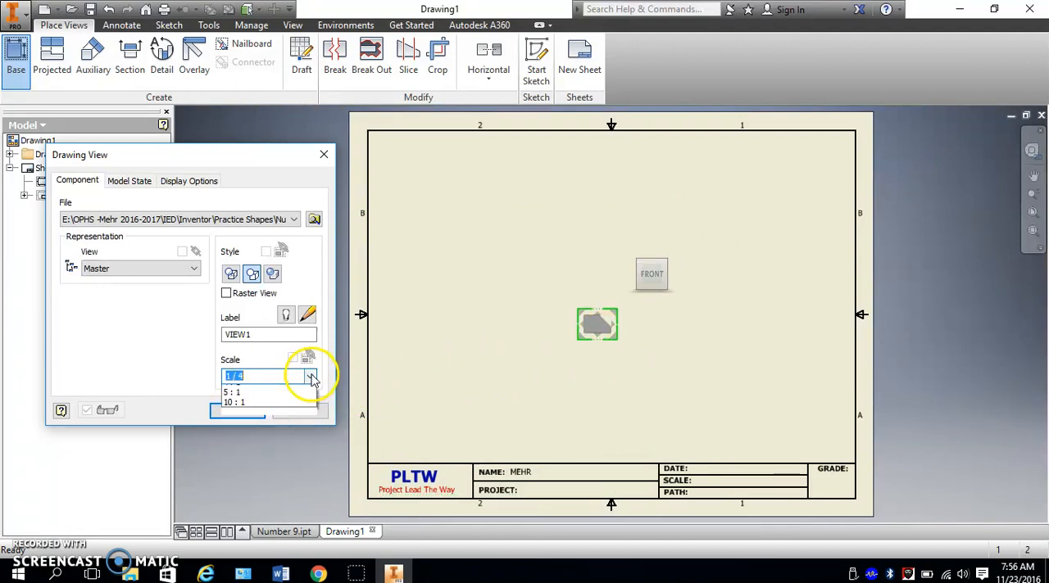
left_click(276, 461)
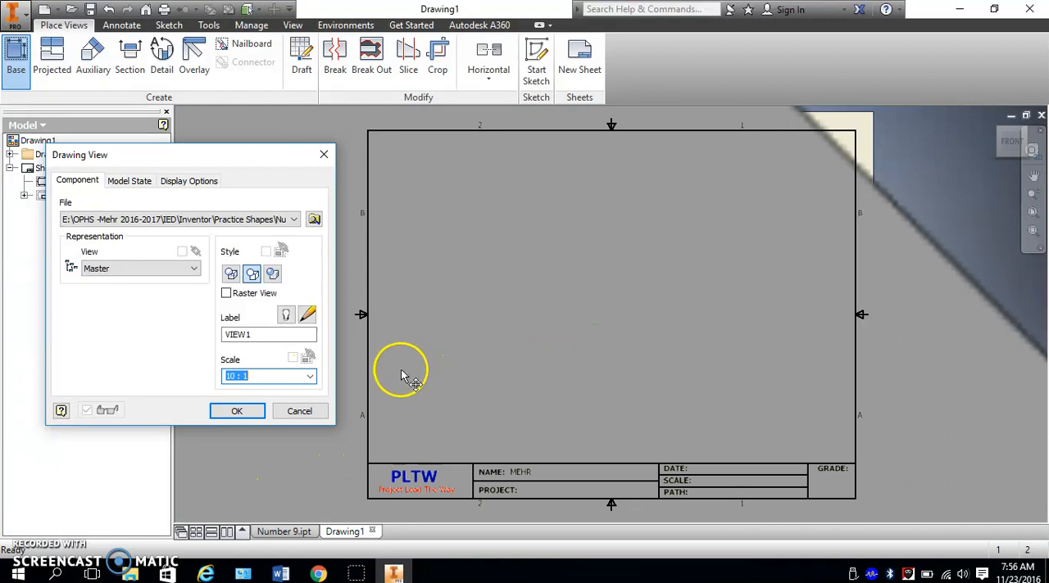
left_click(310, 376)
left_click(281, 410)
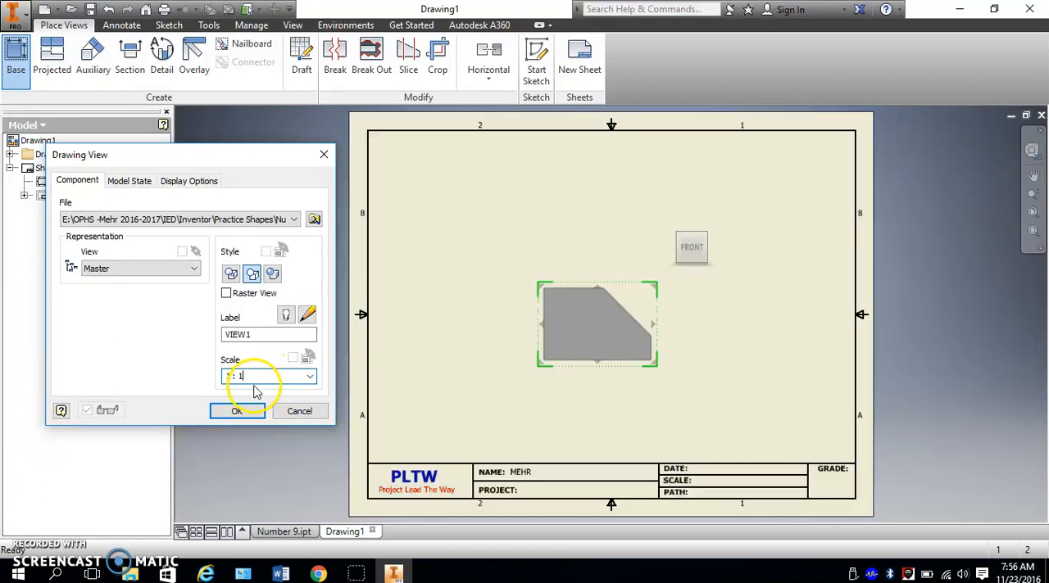
- Set the front view's scale to 1.5:1 and position it in the lower-left area of the sheet
left_click(230, 376)
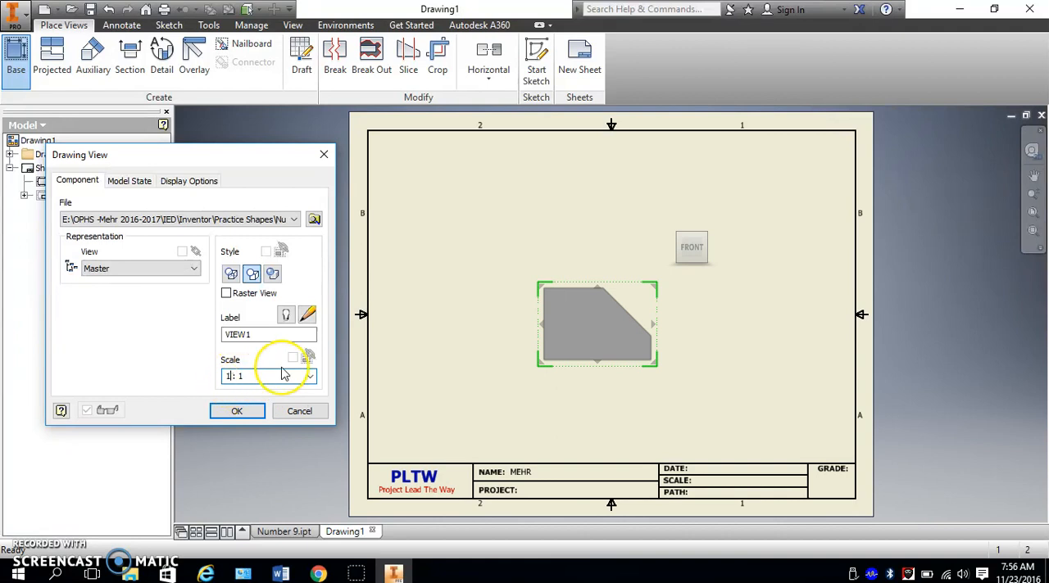
type(".5")
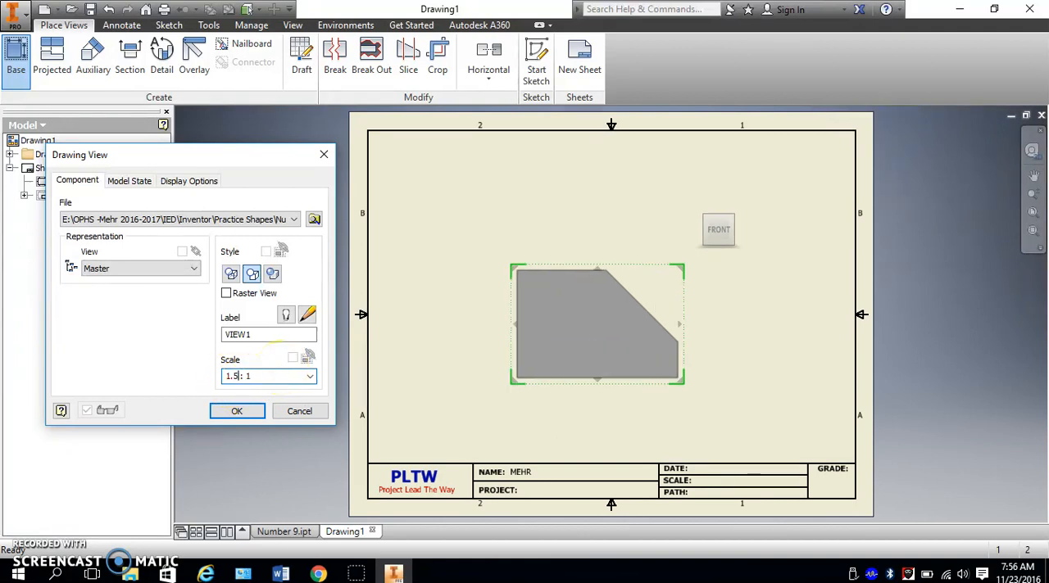
mouse_move(620, 281)
left_mouse_down()
mouse_move(627, 274)
mouse_move(531, 312)
mouse_move(531, 342)
left_mouse_up()
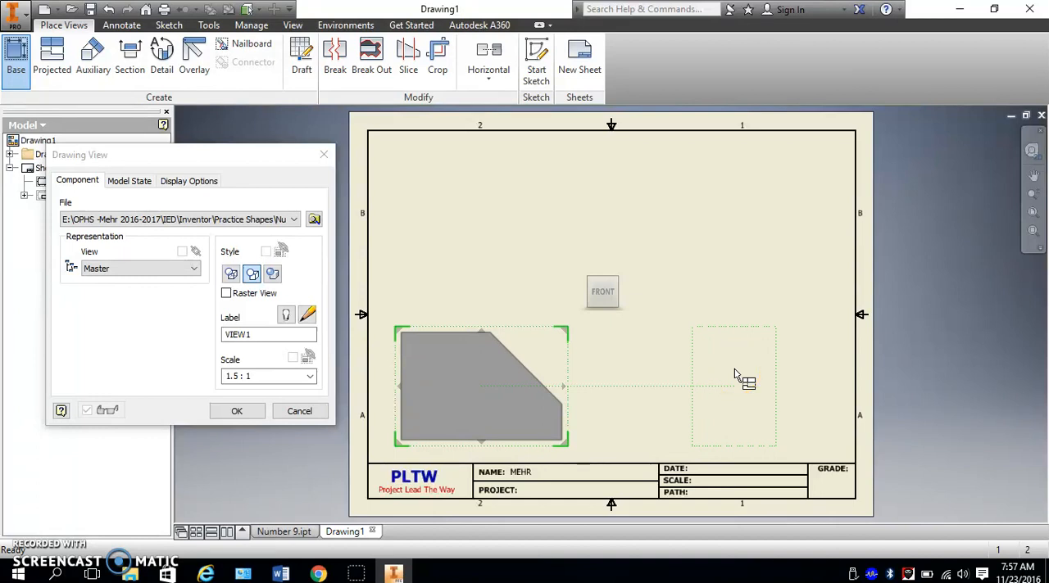
- Place the projected top view above the front view, the right-side view beside it and an isometric view in the sheet's upper-right area
left_click(489, 206)
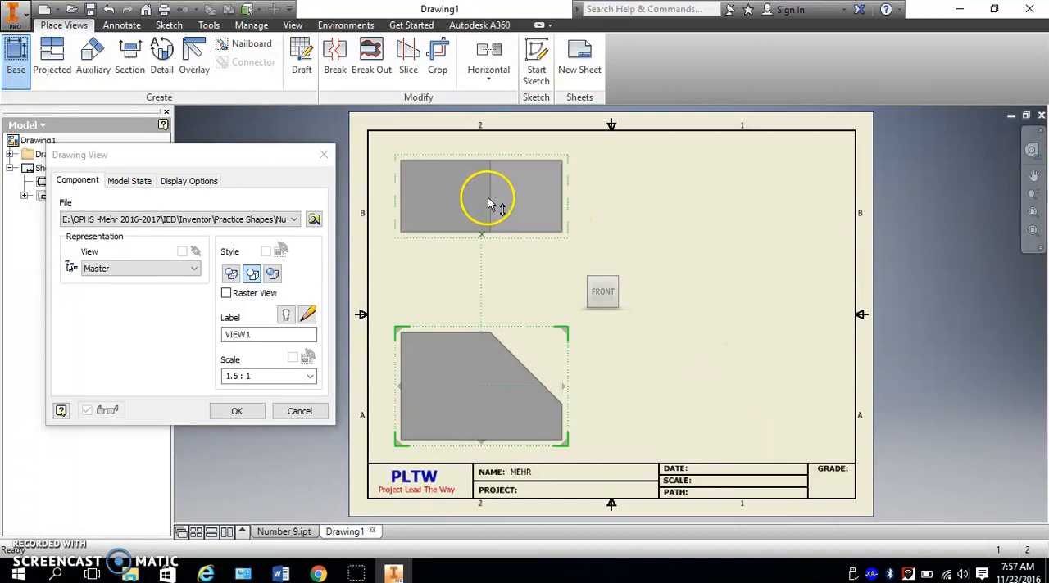
left_click(752, 367)
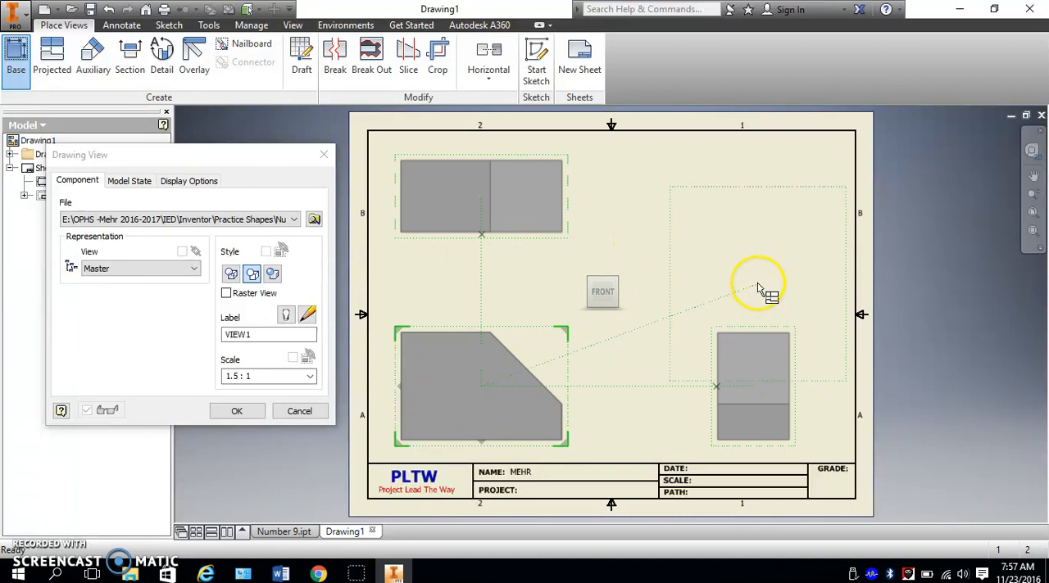
left_click(737, 215)
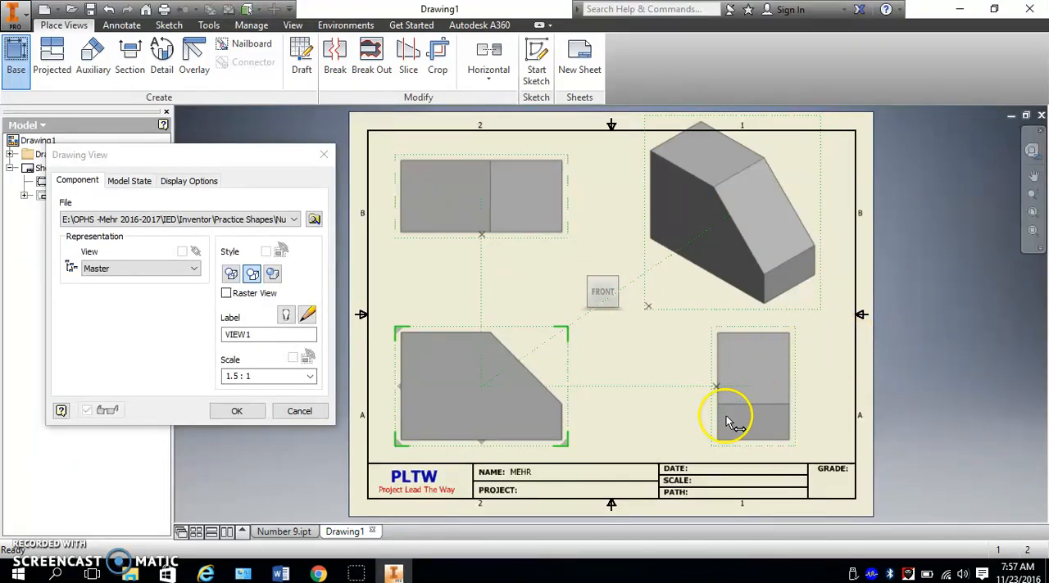
left_click(238, 411)
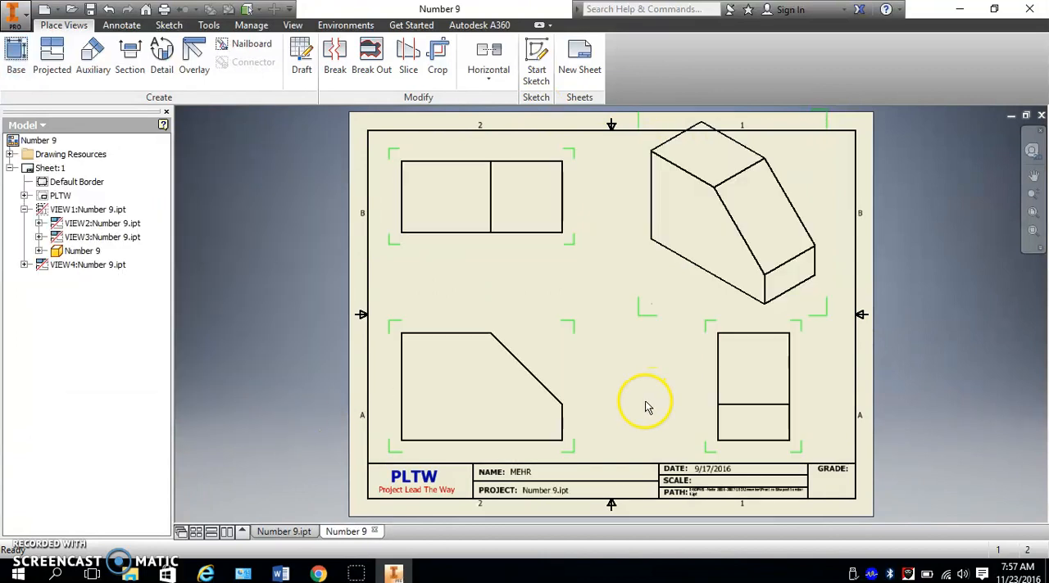
- Shift the front view slightly down and left, and move the isometric view down inside the sheet border
mouse_move(560, 329)
left_mouse_down()
mouse_move(550, 339)
mouse_move(560, 340)
left_mouse_up()
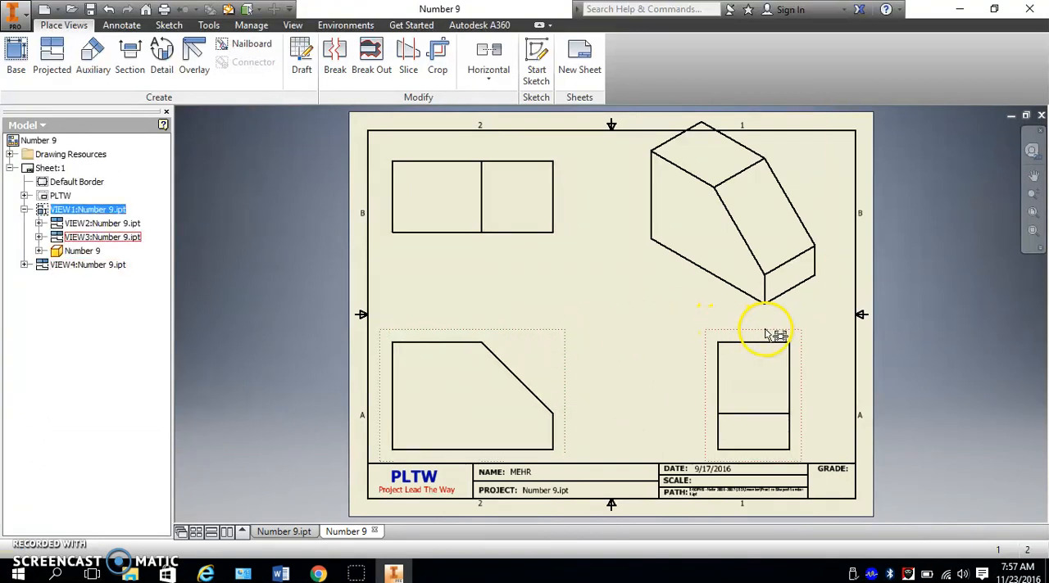
mouse_move(817, 164)
left_mouse_down()
mouse_move(811, 185)
mouse_move(828, 173)
mouse_move(824, 192)
mouse_move(826, 175)
left_mouse_up()
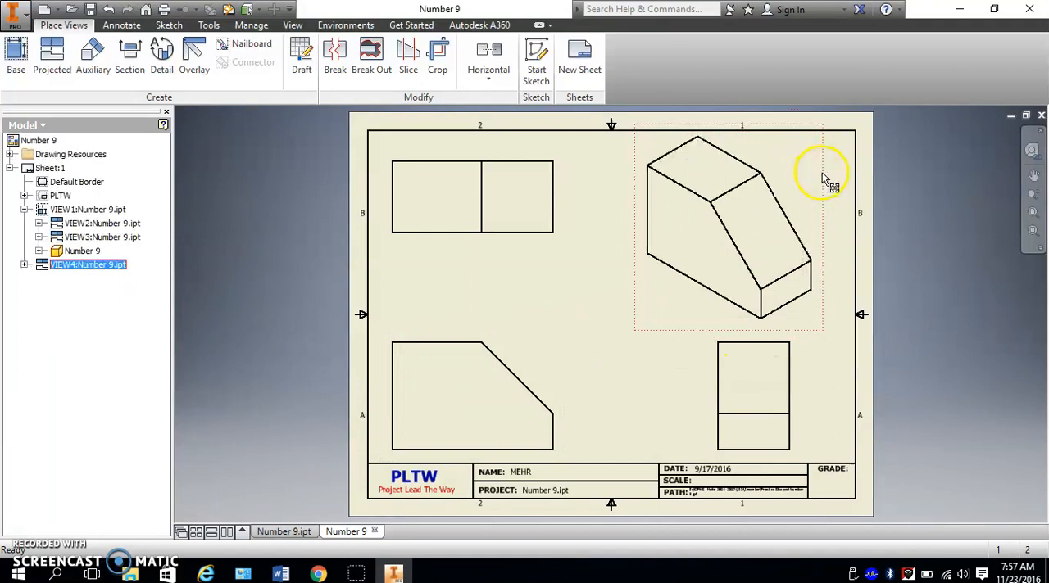
left_click(932, 238)
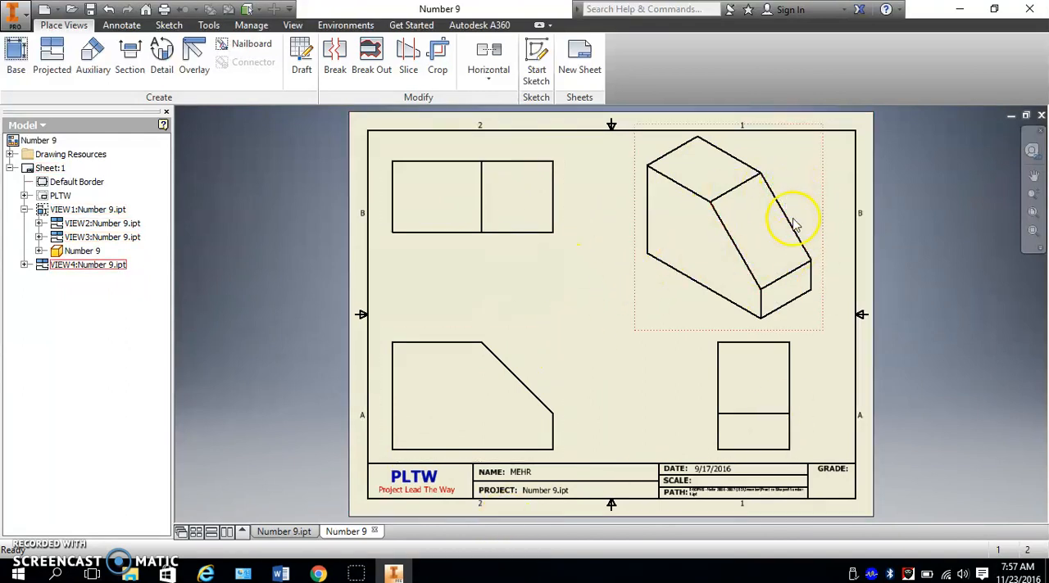
- Apply the Shaded style to the isometric view
double_click(818, 159)
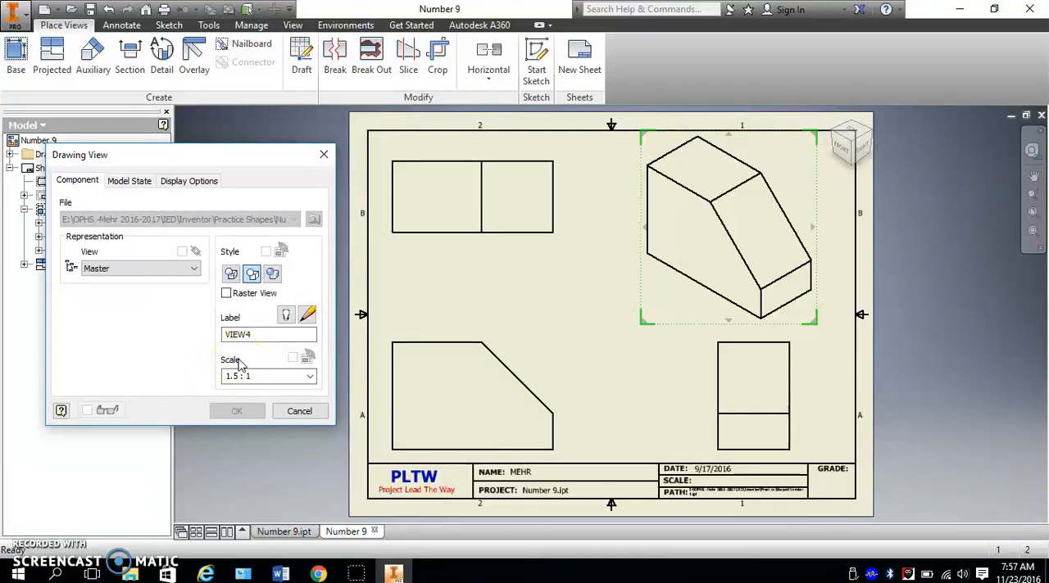
left_click(254, 277)
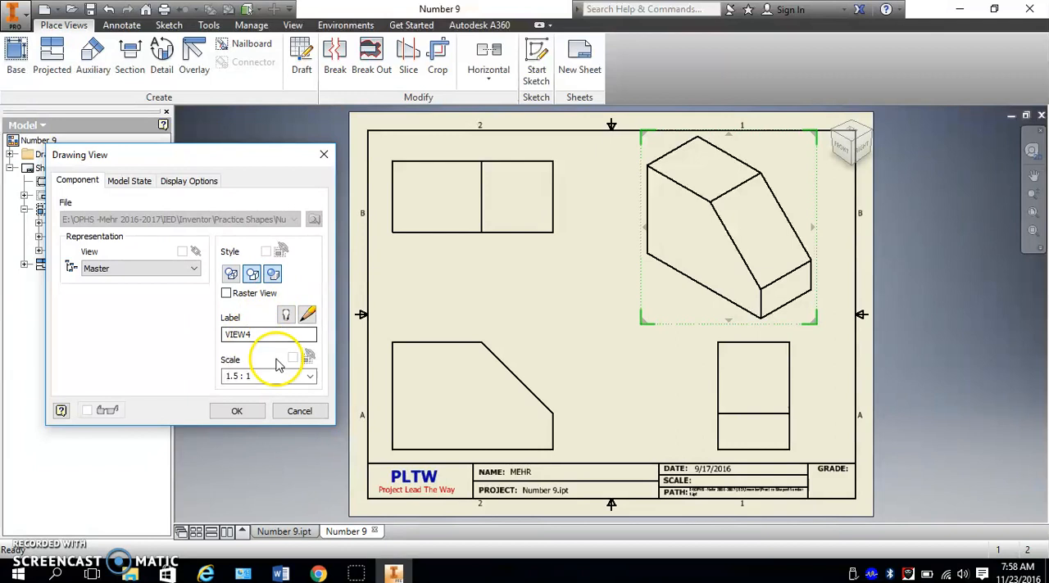
left_click(249, 410)
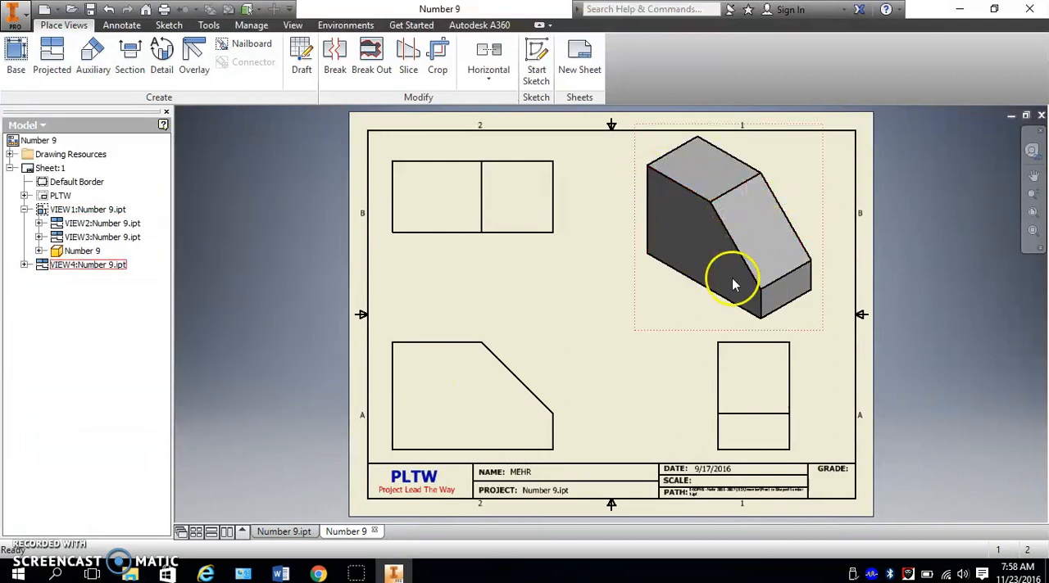
- Try displaying hidden lines in the shaded isometric view
double_click(818, 197)
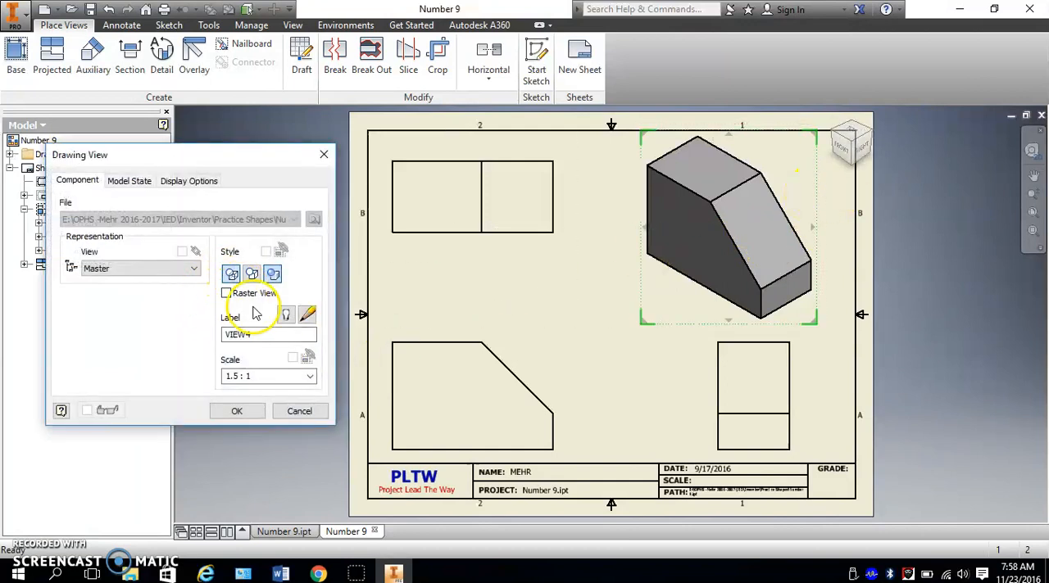
left_click(236, 410)
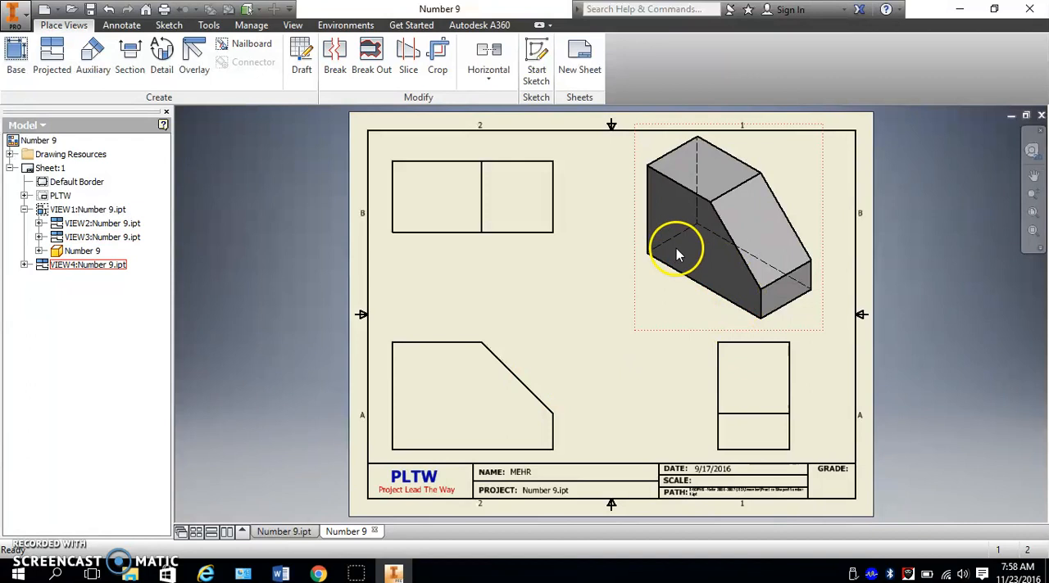
double_click(822, 174)
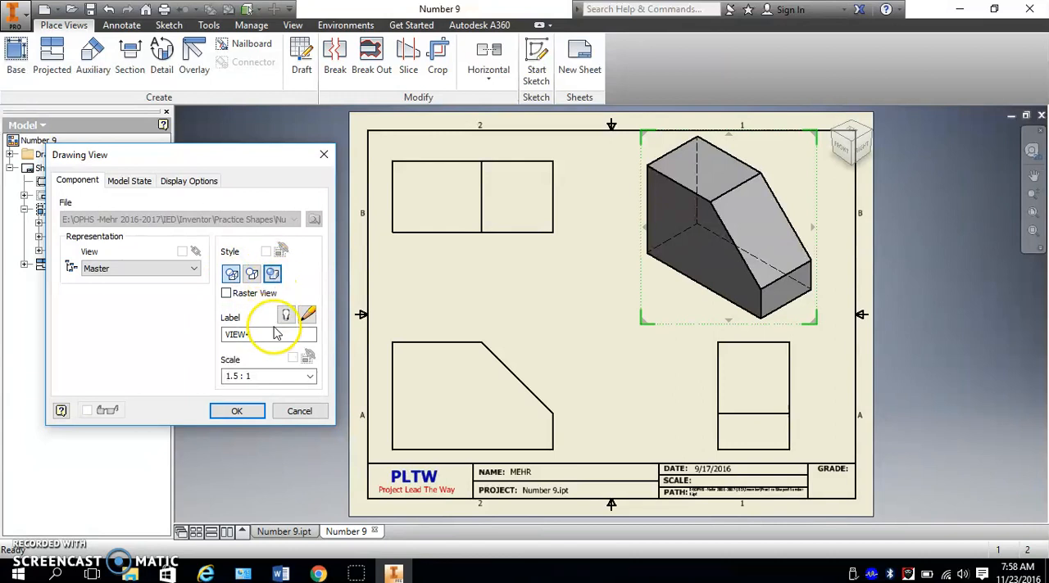
left_click(231, 275)
left_click(272, 274)
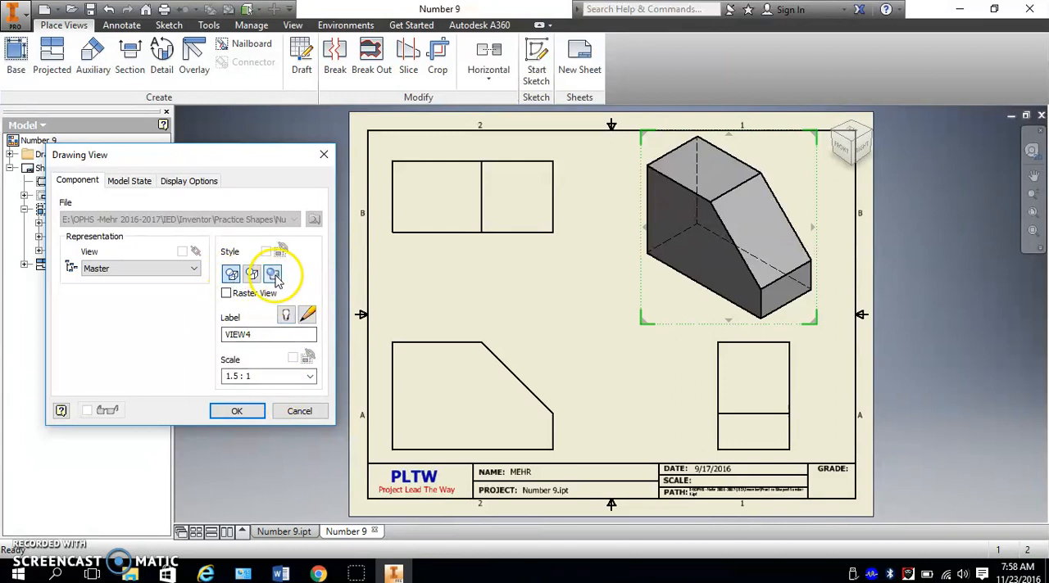
left_click(239, 411)
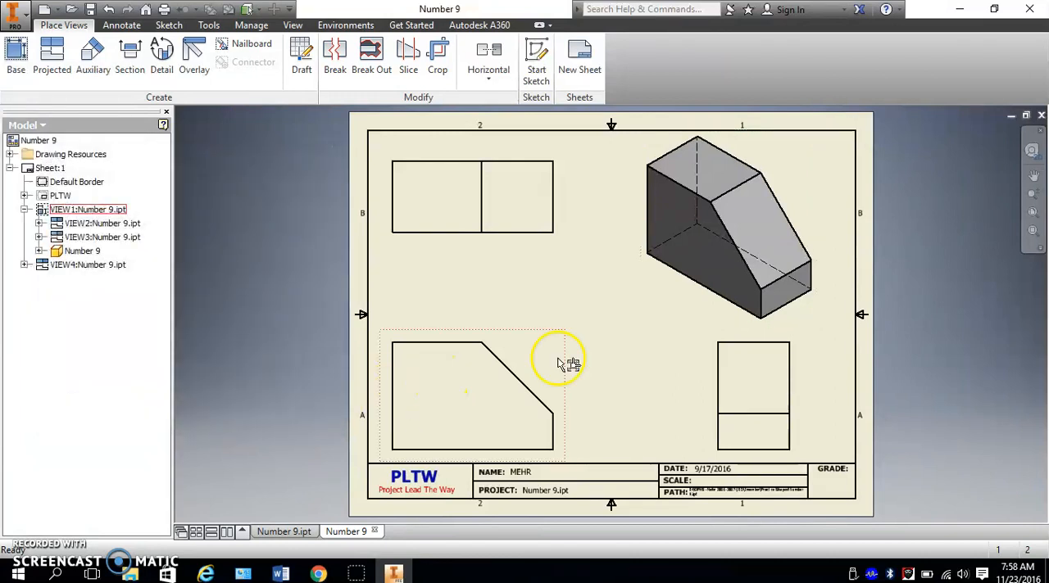
- Remove the hidden lines from the shaded isometric view
double_click(819, 215)
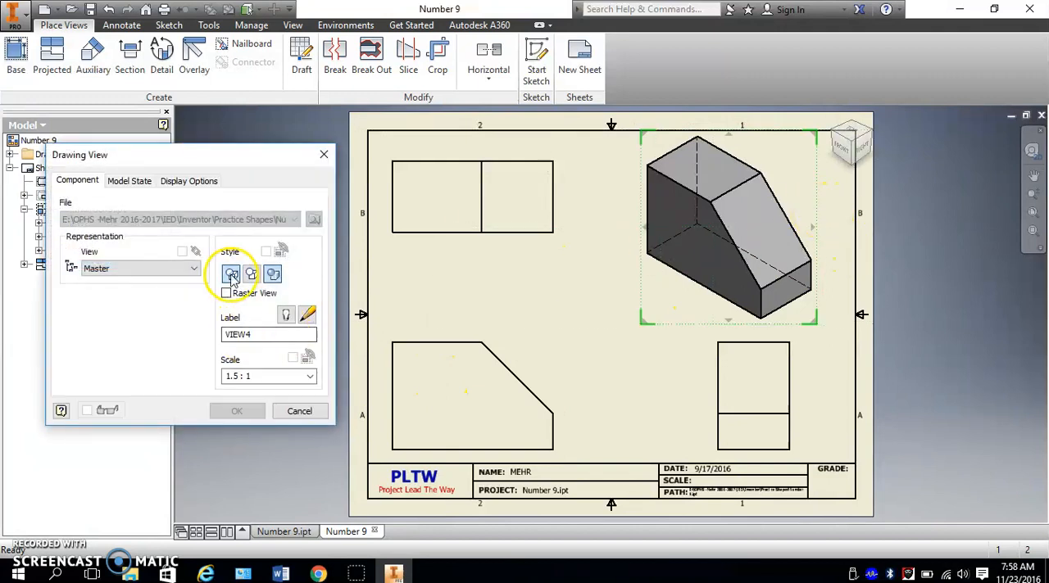
left_click(251, 275)
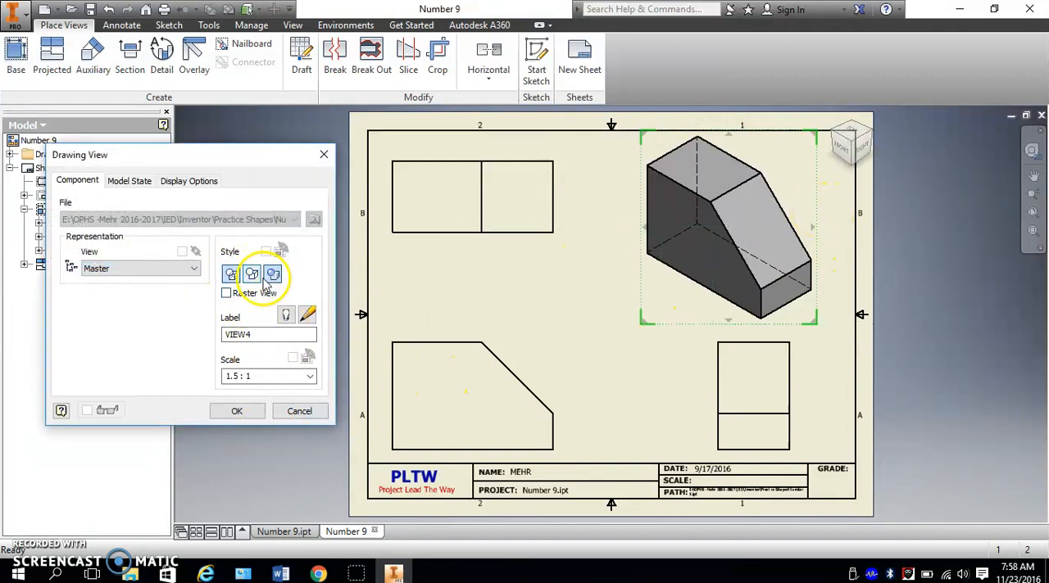
left_click(237, 411)
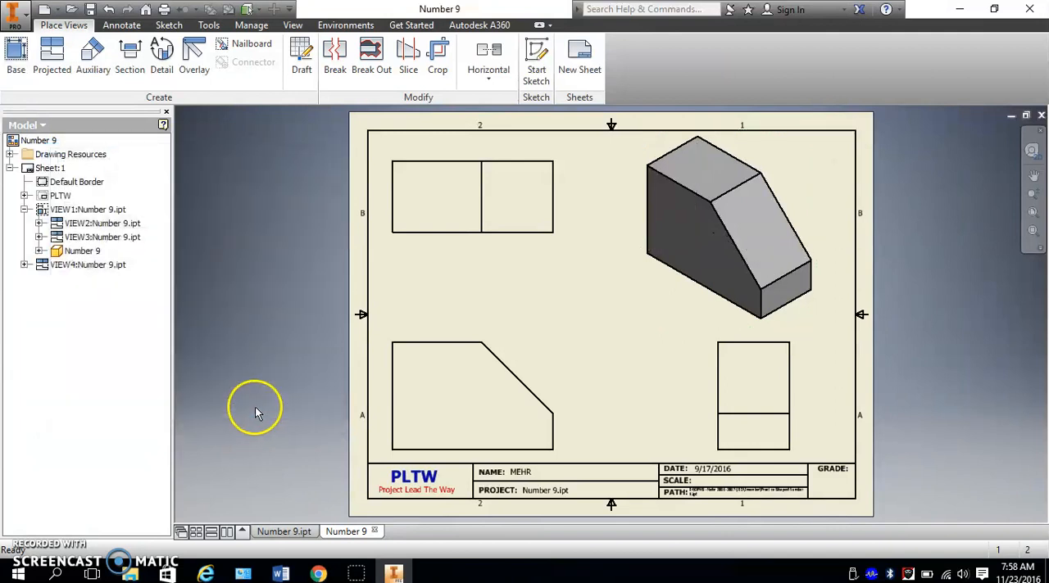
- Make the isometric view's label visible and name it ISOMETRIC
double_click(819, 204)
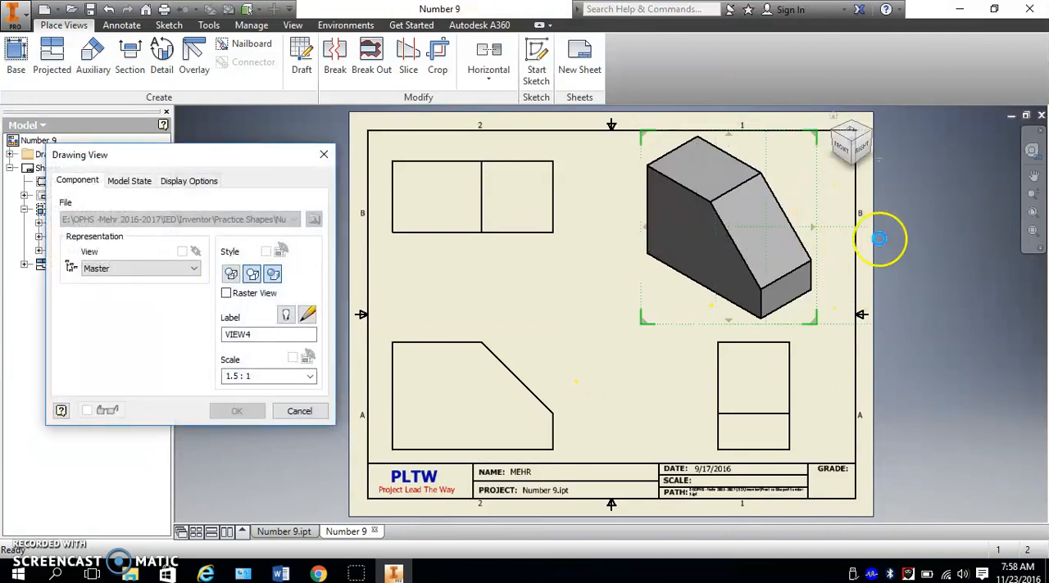
left_click(288, 320)
left_click_drag(252, 335, 219, 344)
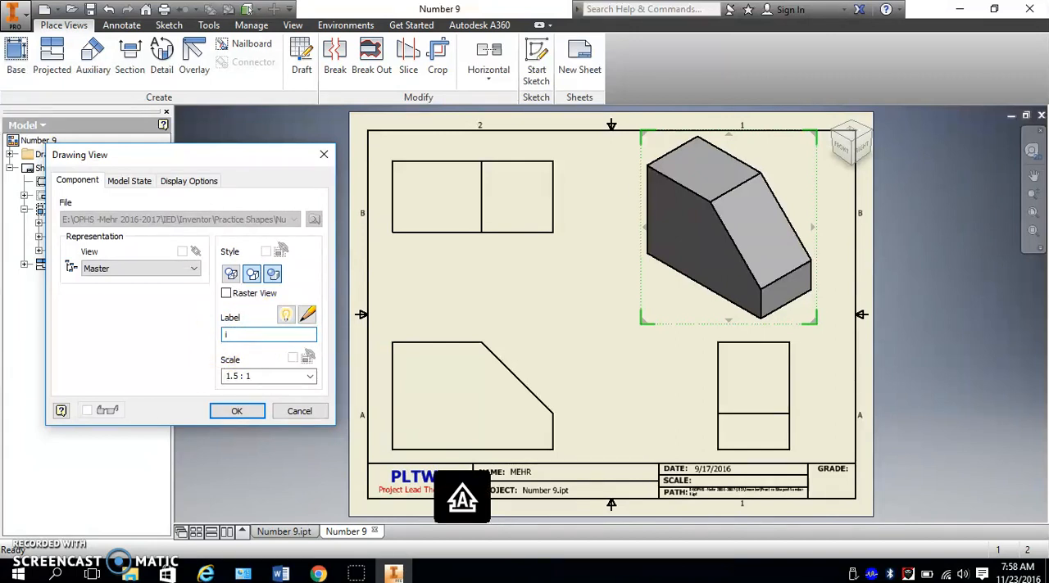
type("ISOMETR")
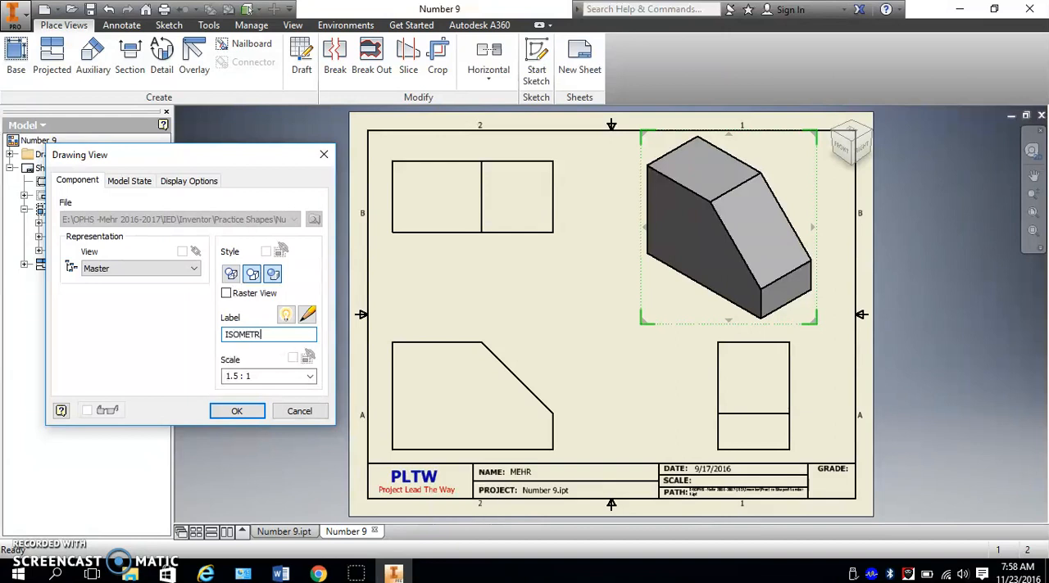
type("IC")
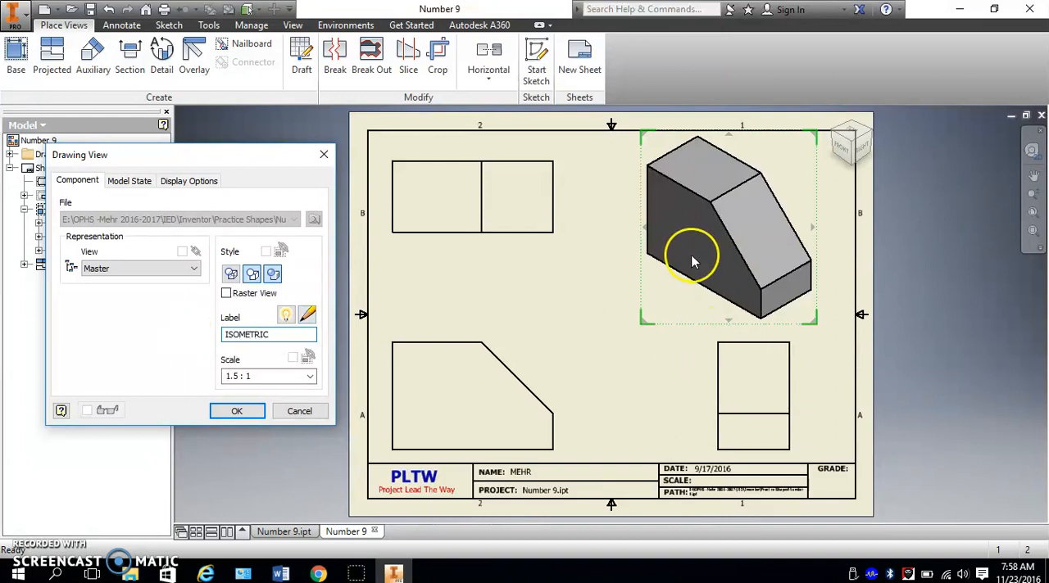
left_click(235, 413)
- Place the ISOMETRIC label just below the lower-left edge of the isometric view and delete its scale line
left_click_drag(716, 344, 682, 293)
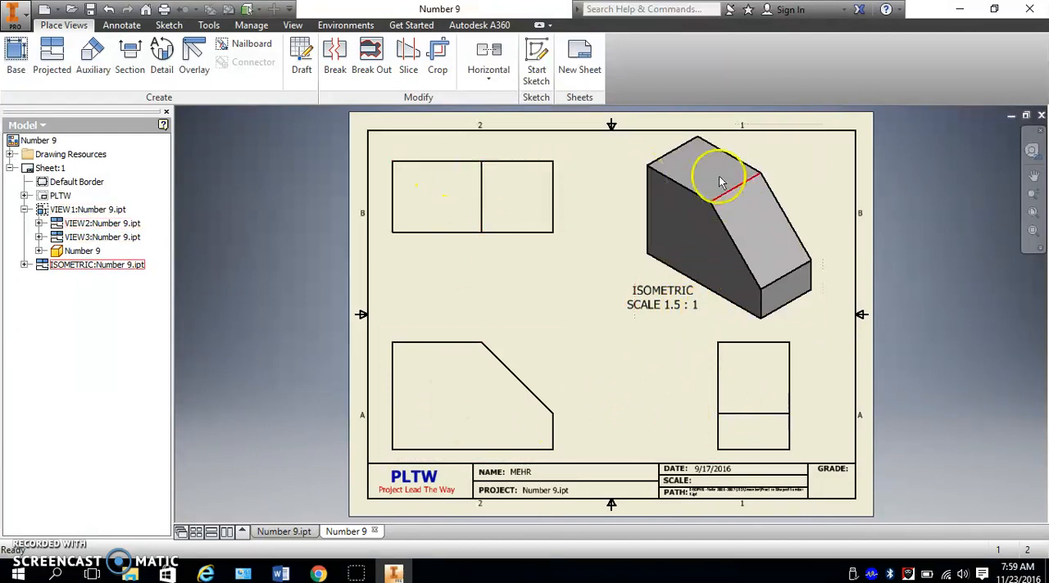
double_click(663, 296)
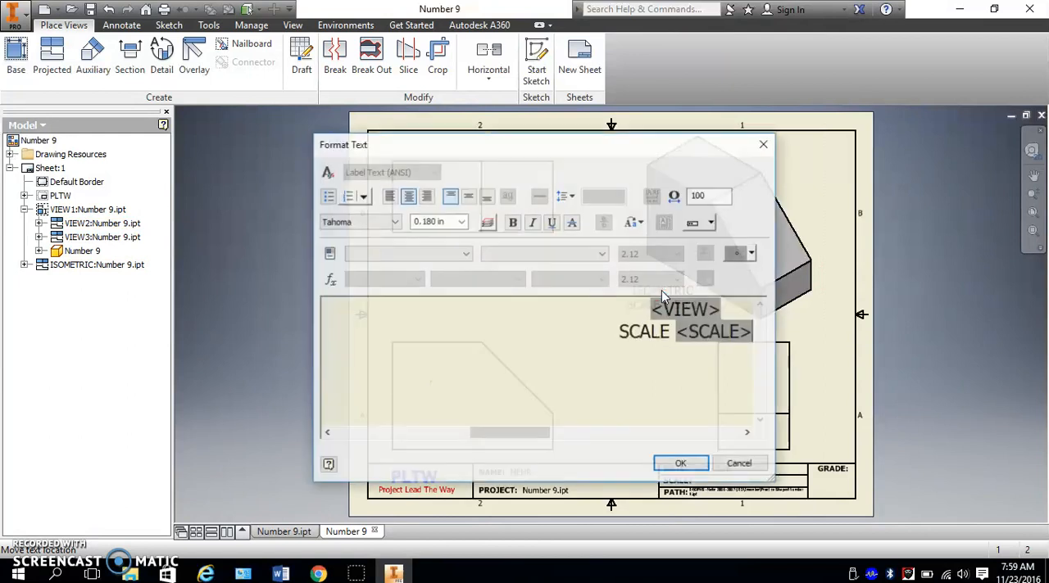
left_click_drag(629, 336, 779, 339)
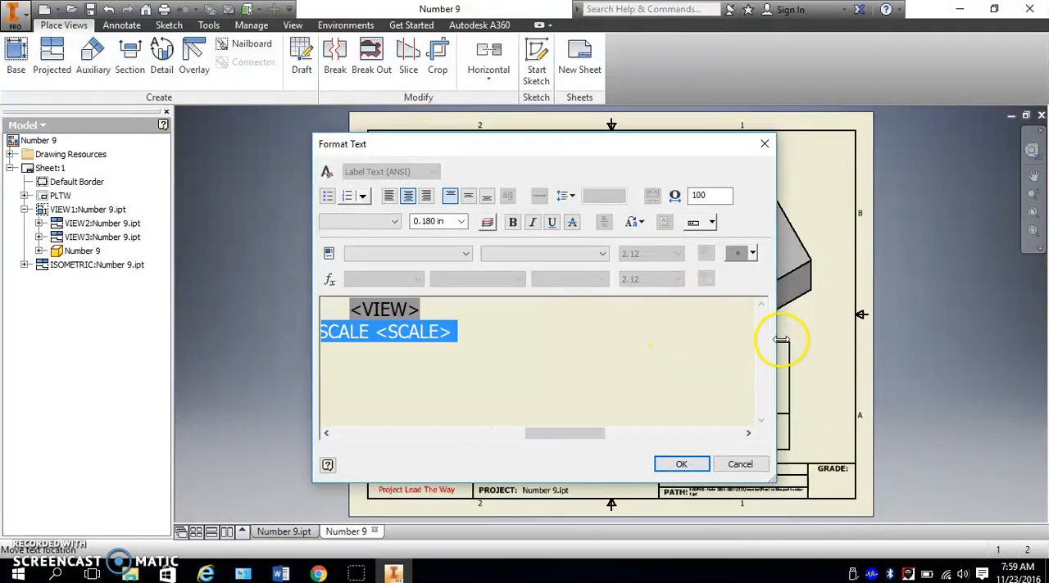
key("Delete")
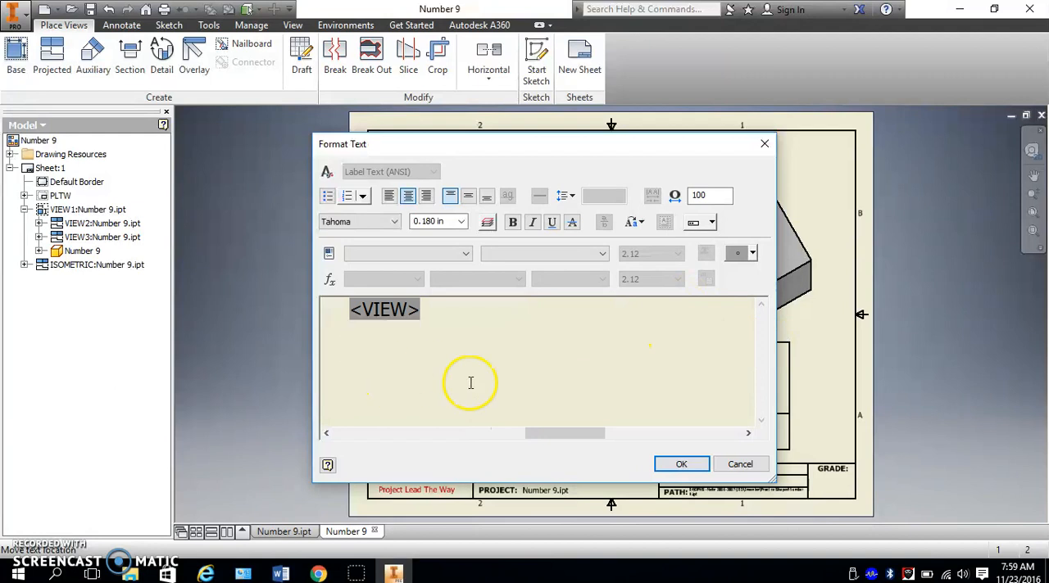
left_click(682, 465)
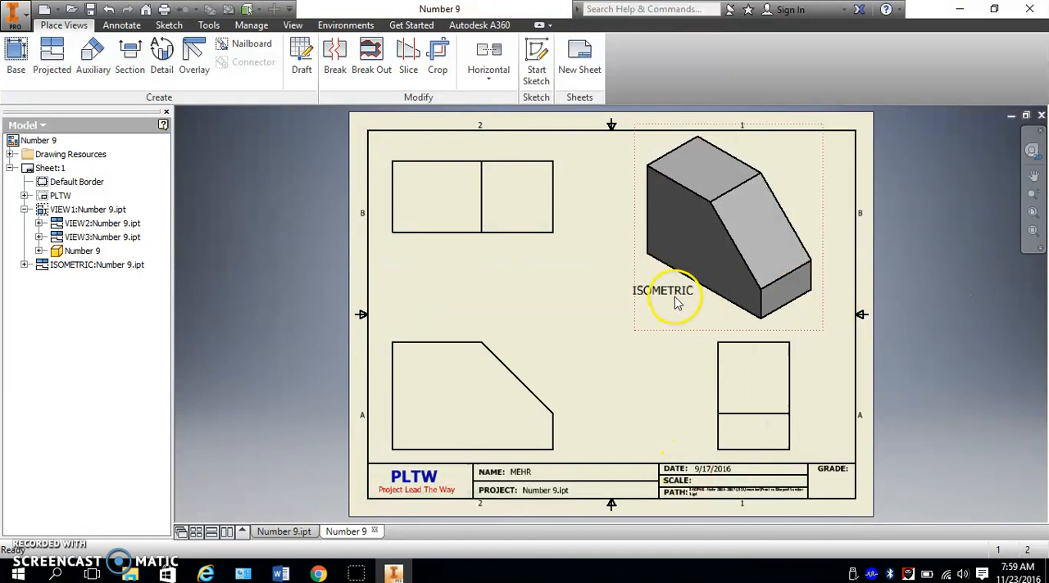
left_click_drag(668, 297, 670, 305)
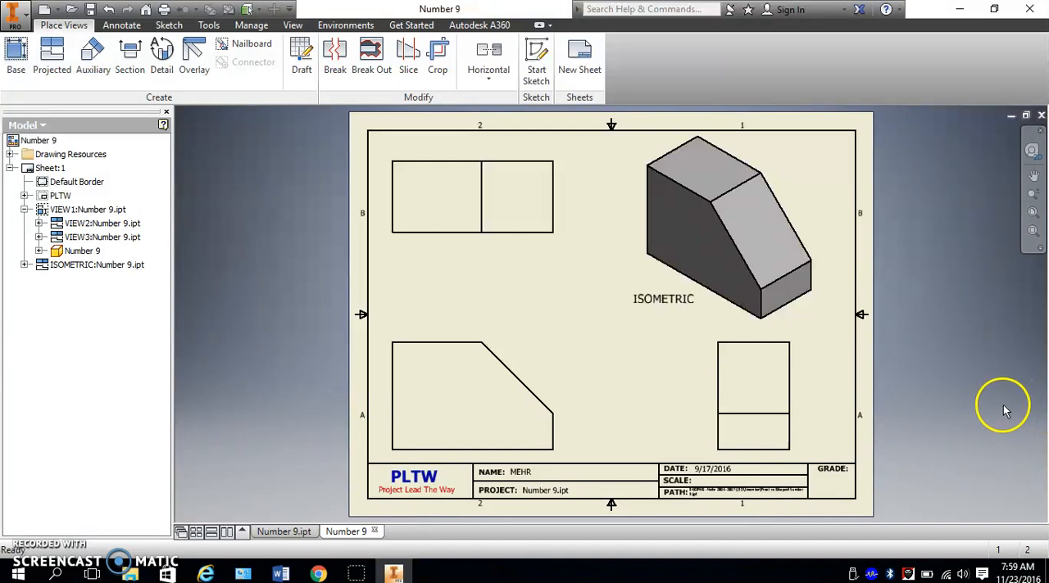
- Switch to the Word outline, review the items from placing views to dimensioning, and return to the Inventor drawing
left_click(281, 574)
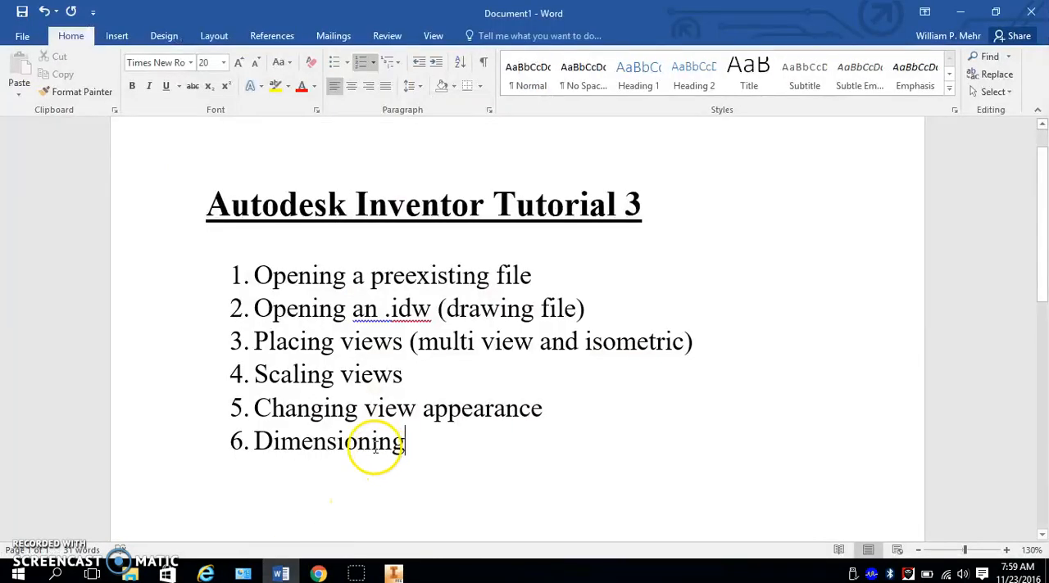
left_click_drag(292, 349, 577, 344)
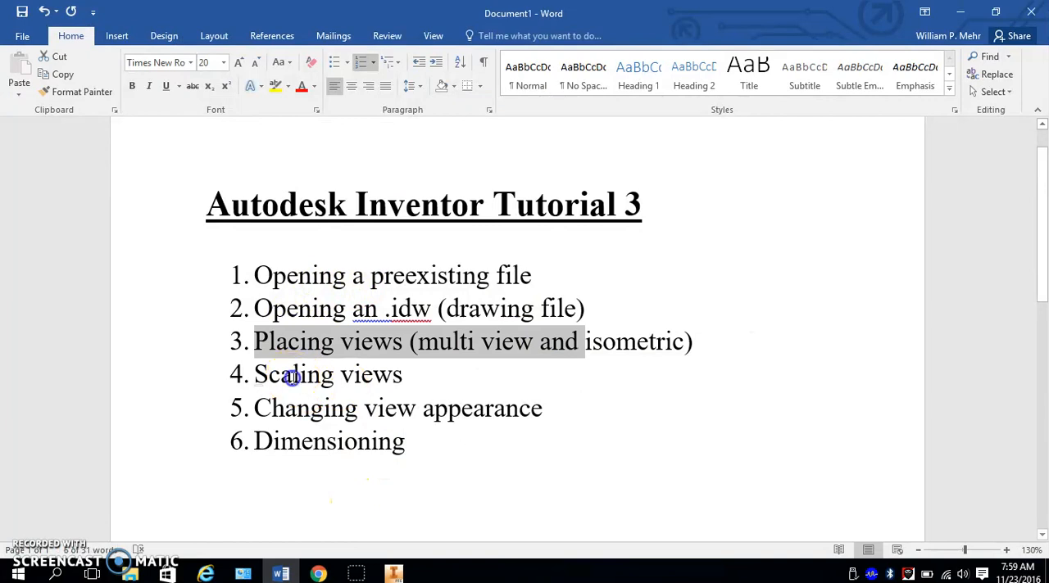
left_click_drag(293, 375, 405, 376)
left_click_drag(287, 408, 551, 409)
left_click_drag(401, 446, 250, 439)
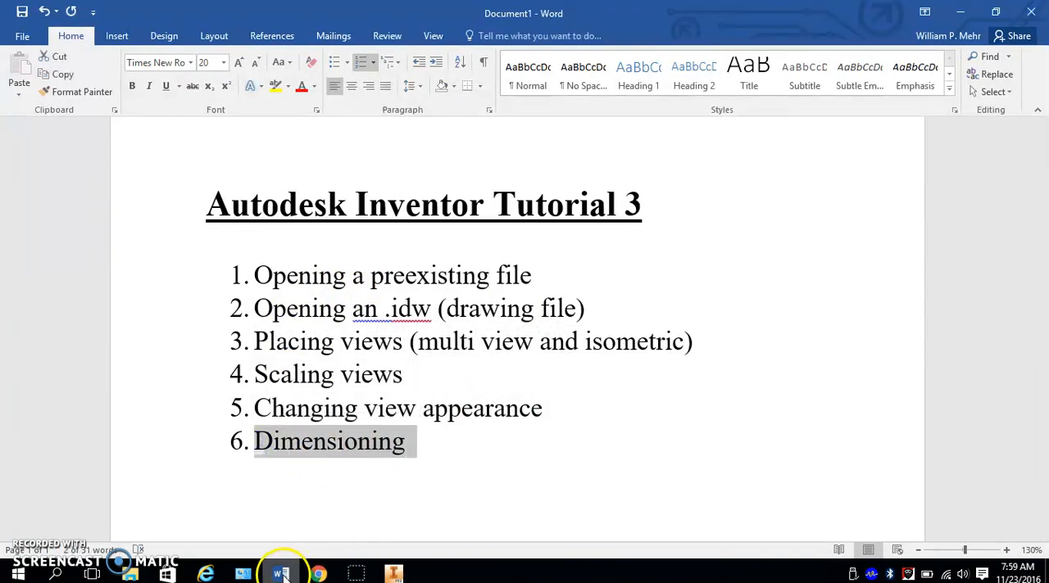
left_click(393, 574)
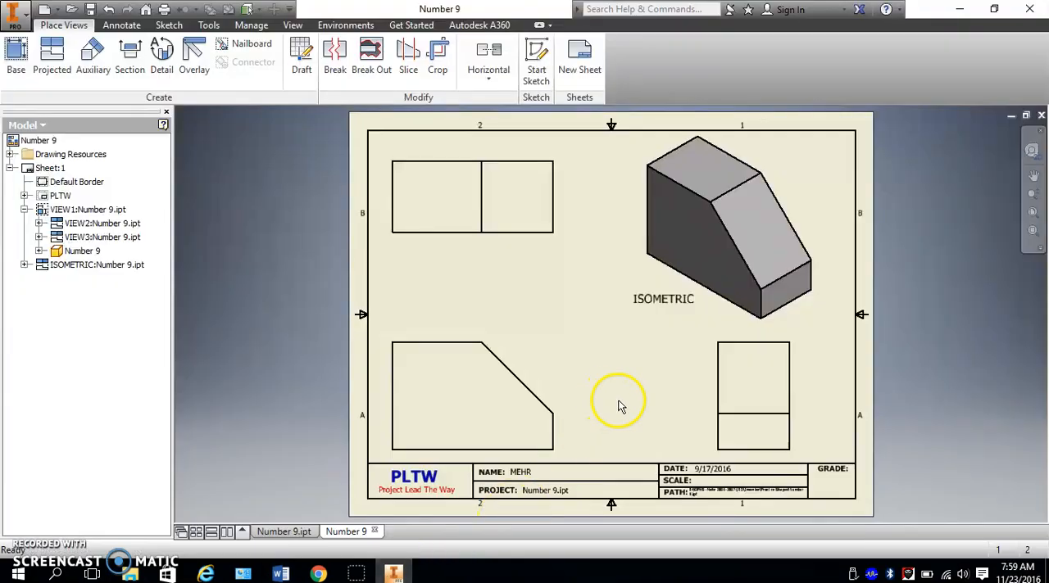
- Dimension the length of the front view's top edge, placed above it, and turn off Edit dimension when created
left_click(549, 358)
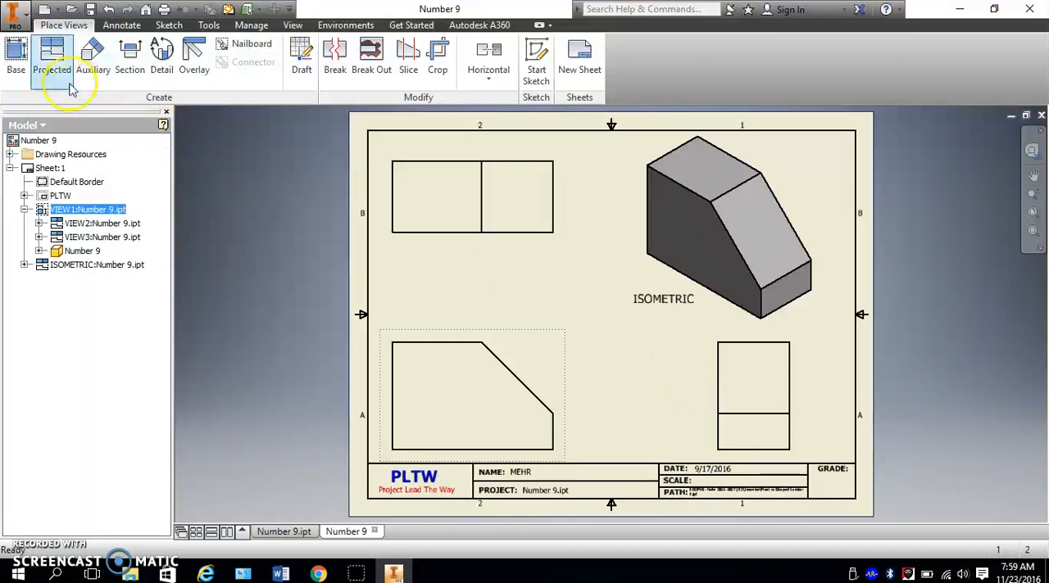
left_click(123, 26)
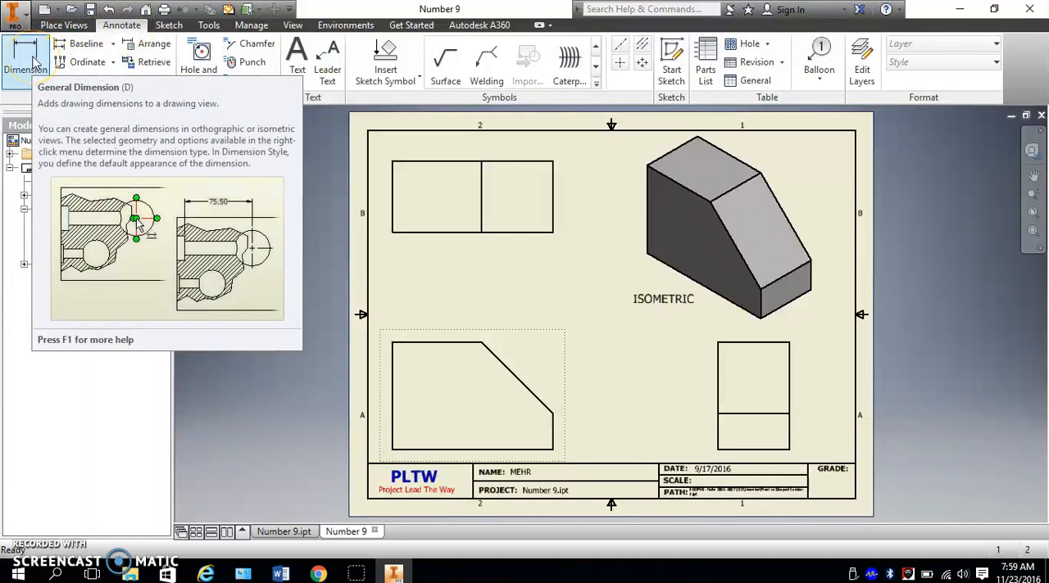
left_click(35, 62)
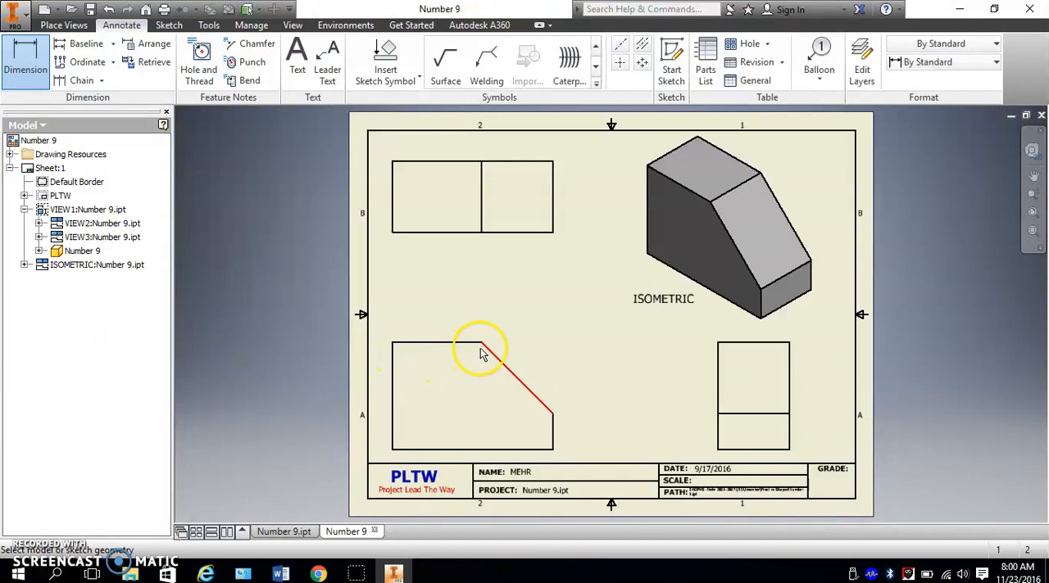
left_click(394, 361)
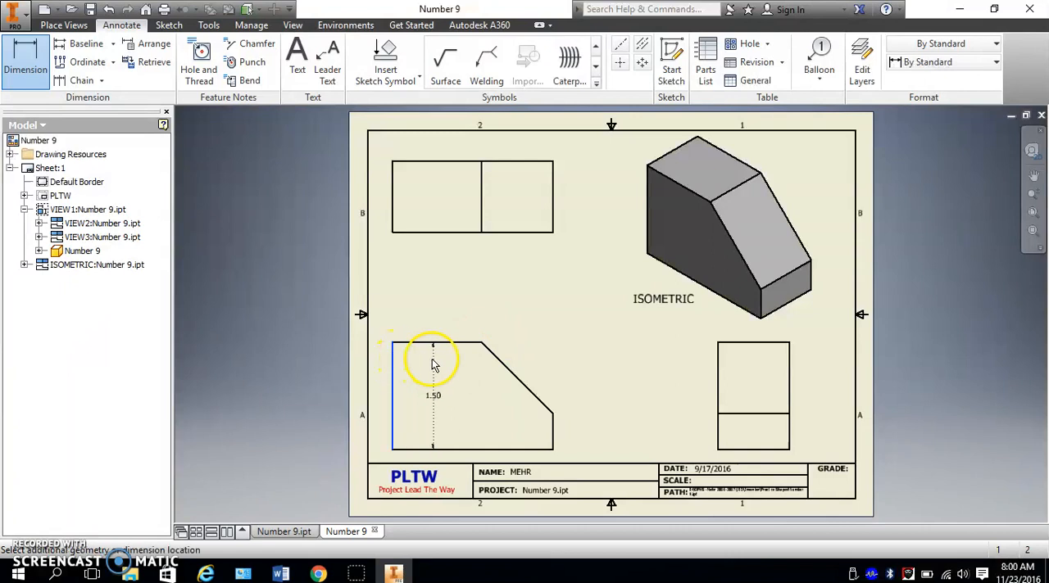
left_click(479, 344)
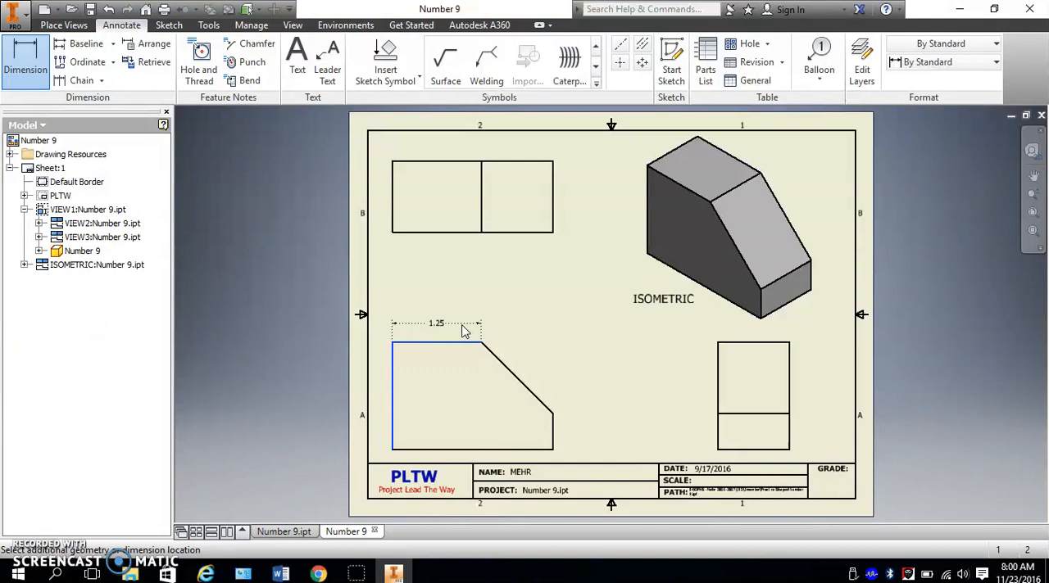
left_click(462, 330)
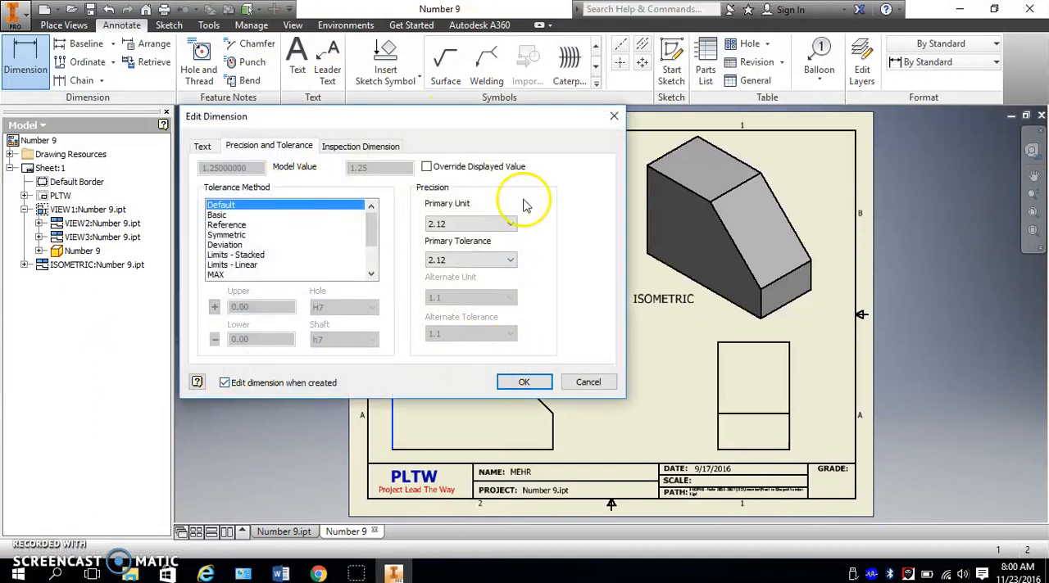
left_click(225, 382)
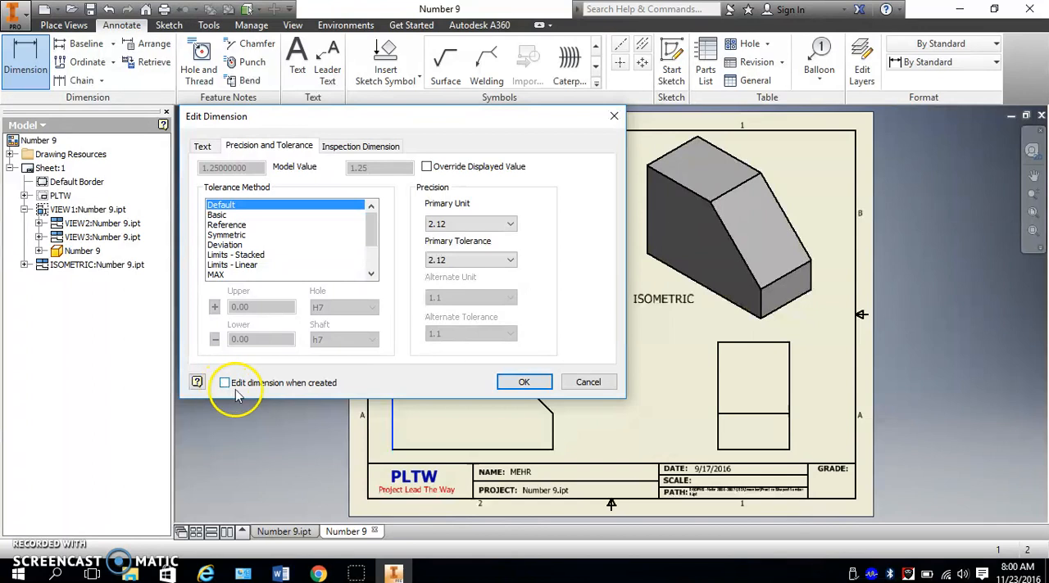
left_click(525, 383)
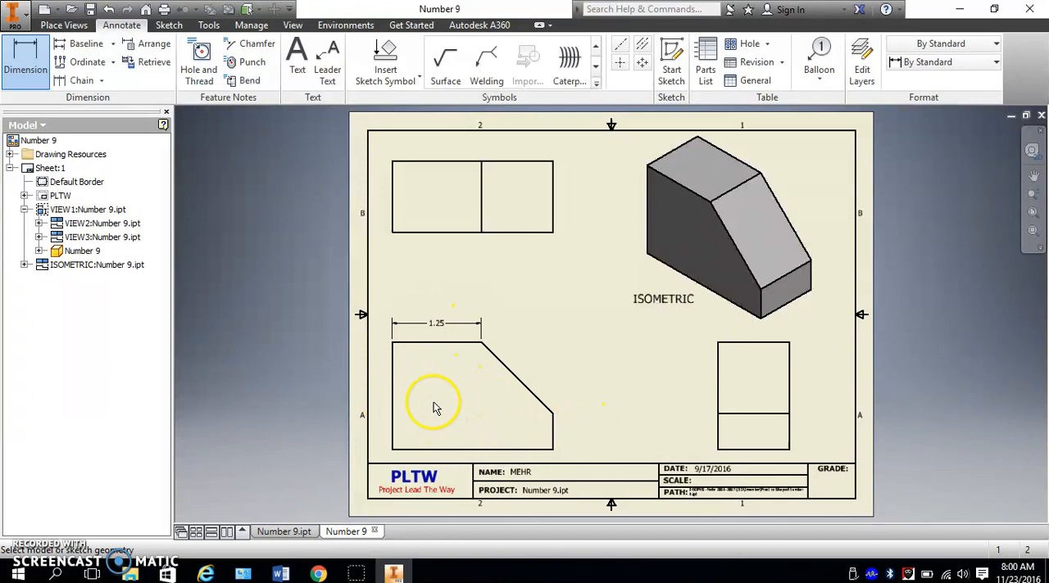
- Dimension the front view's overall width between its two vertical edges, placed above the top-edge dimension
left_click(392, 390)
left_click(553, 427)
left_click(509, 323)
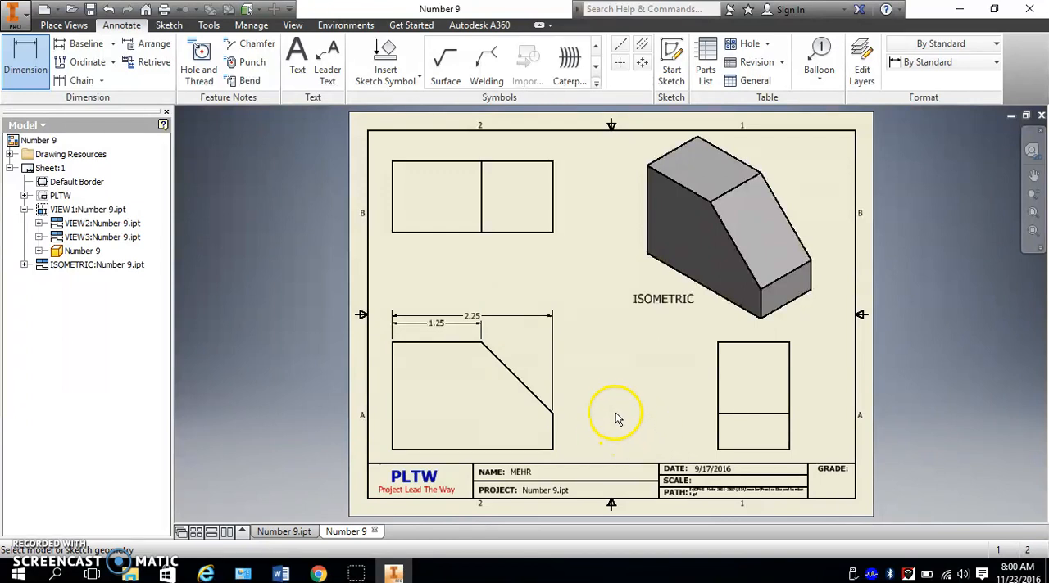
- Dimension the top view's depth between its two long horizontal edges, placed to the right of the view
left_click(529, 162)
left_click(535, 233)
left_click(571, 196)
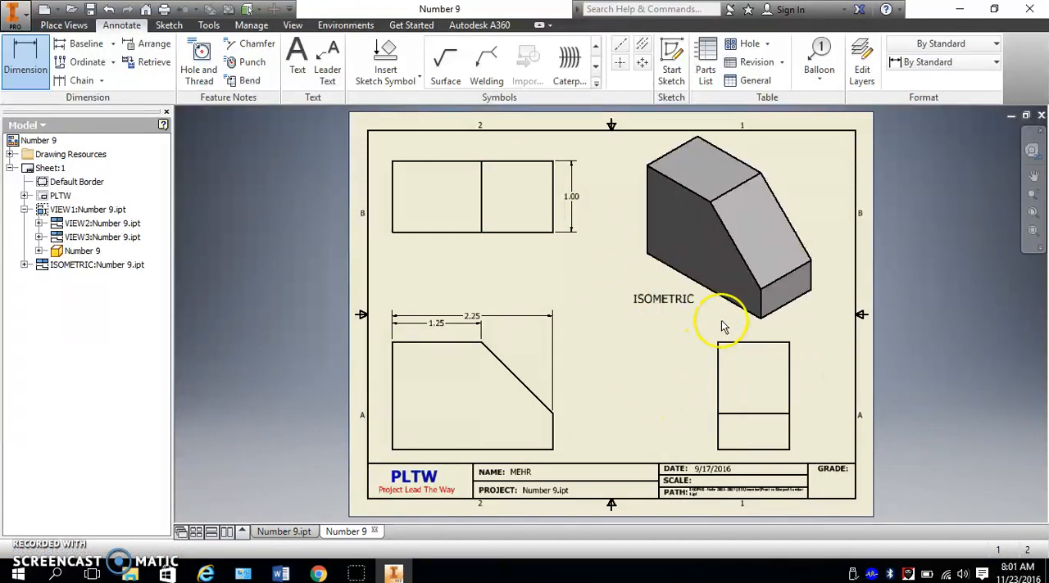
- Dimension the right-side view's lower face height and overall height from its bottom edge, stacked to the left of the view
left_click(747, 449)
left_click(750, 414)
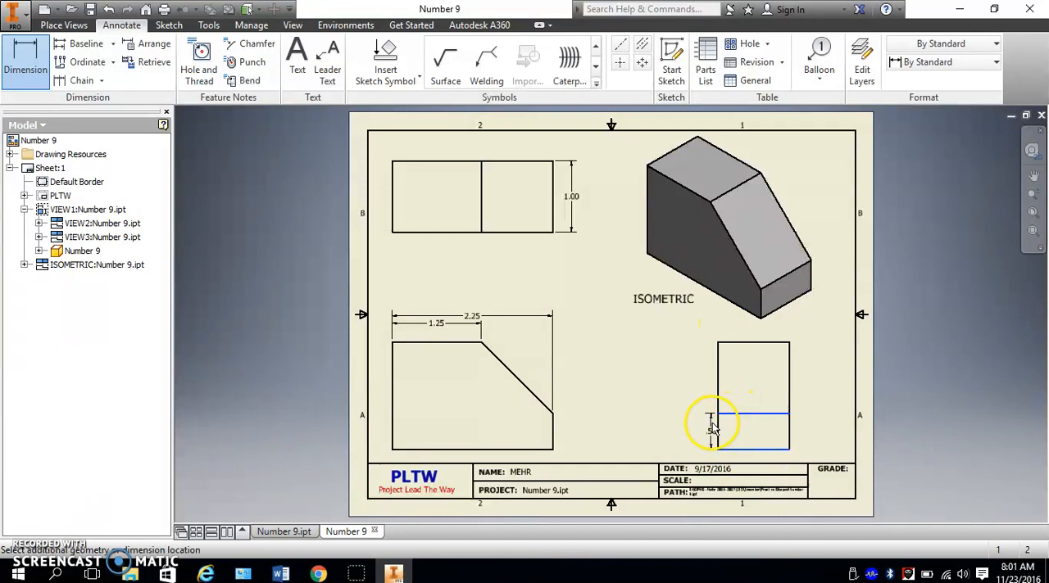
left_click(702, 425)
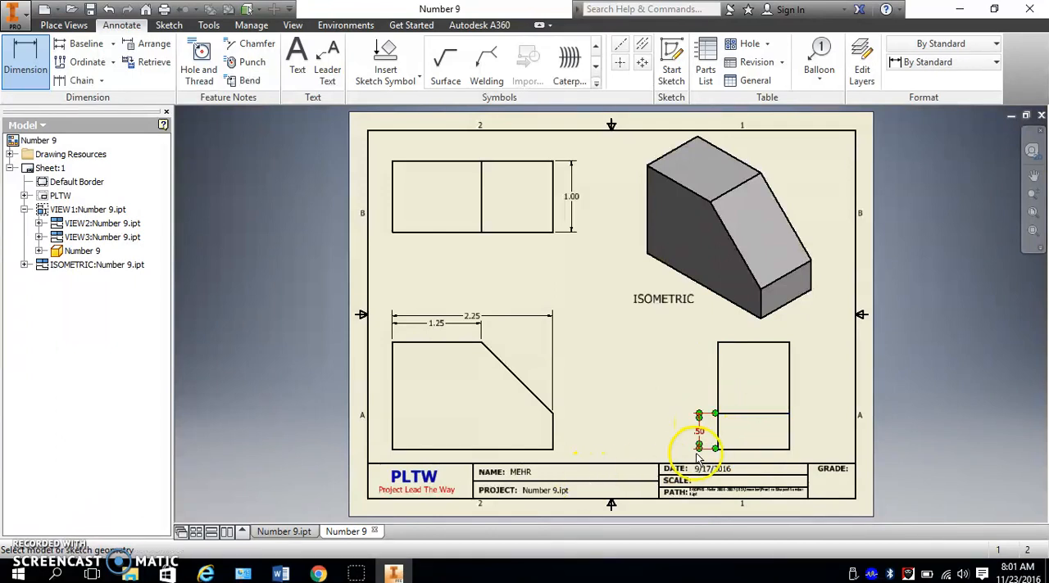
left_click(737, 450)
left_click(740, 343)
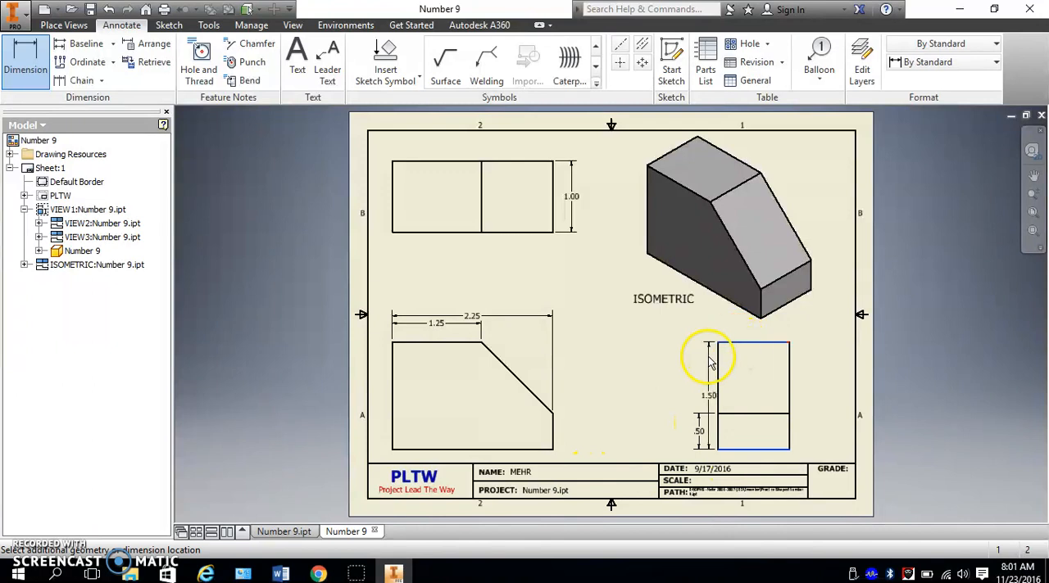
left_click(686, 359)
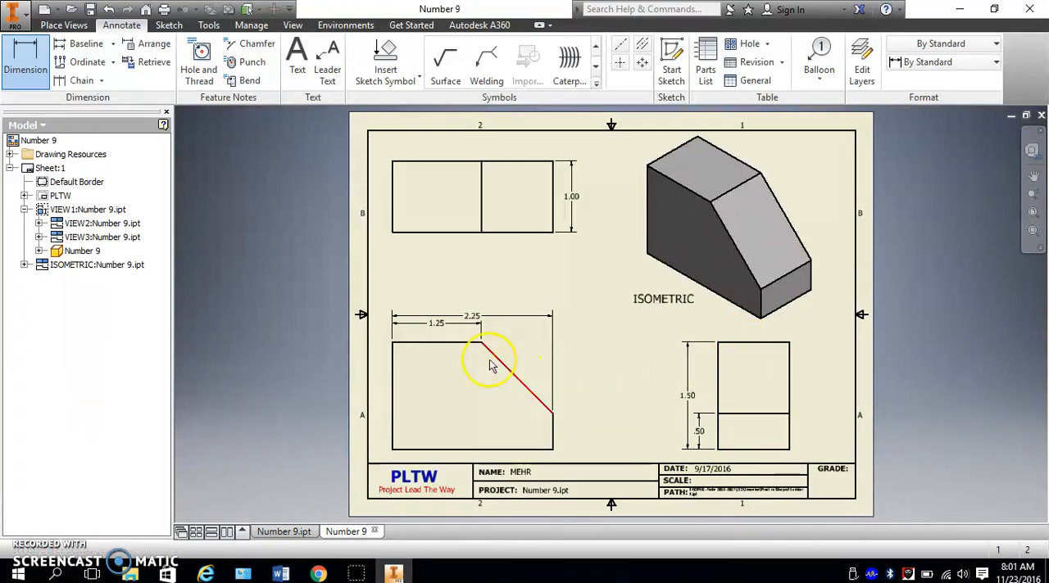
key("Escape")
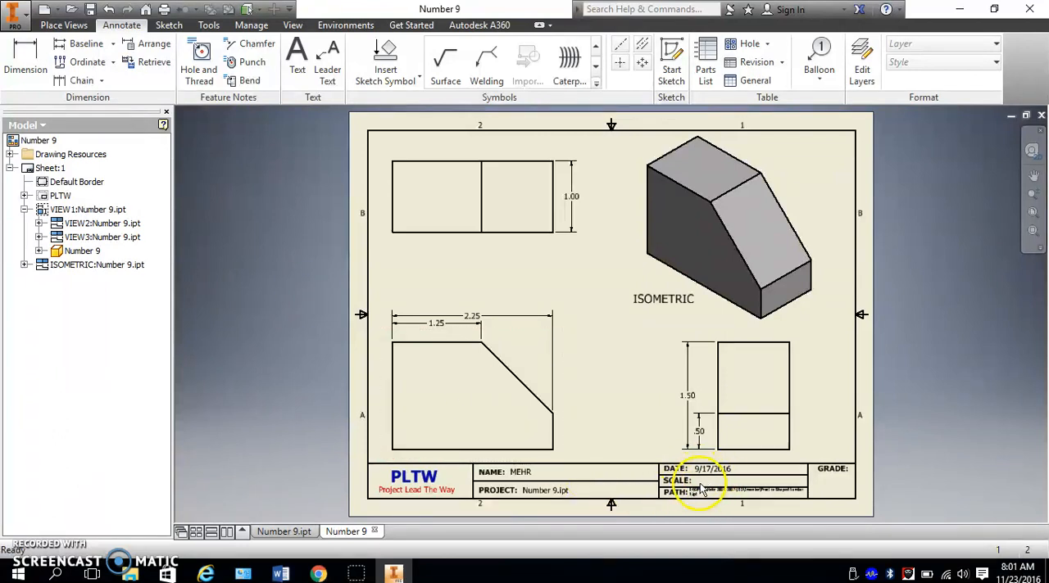
- Set the scale in the PLTW title block's field text to 1.5:1
left_click(25, 196)
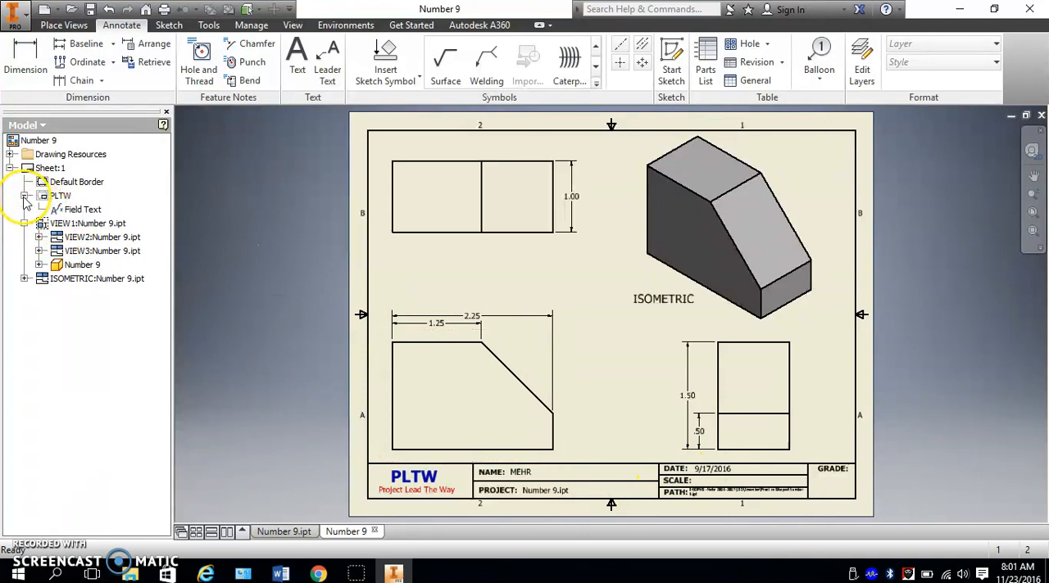
right_click(85, 211)
left_click(127, 233)
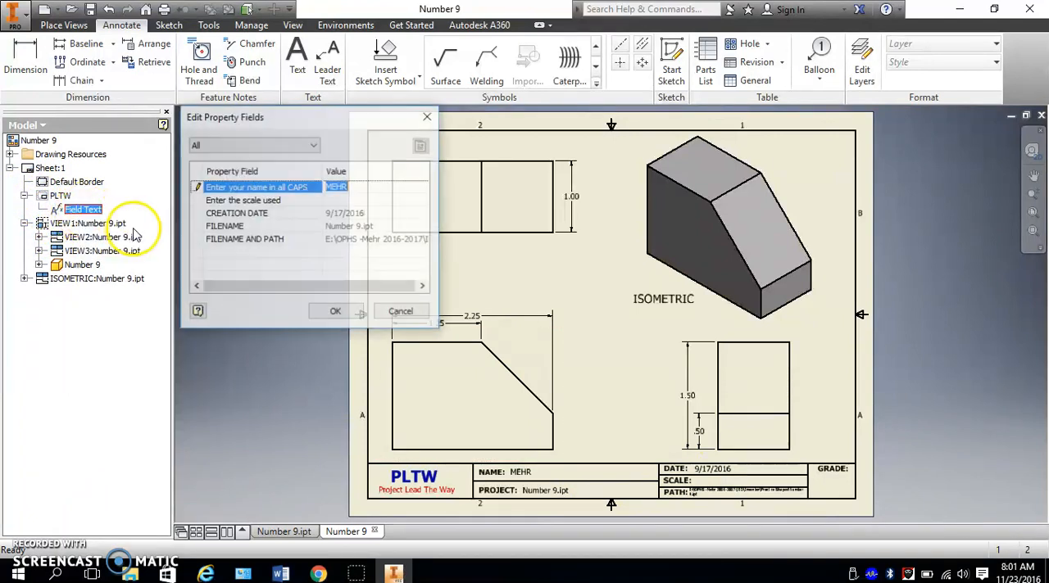
left_click(342, 200)
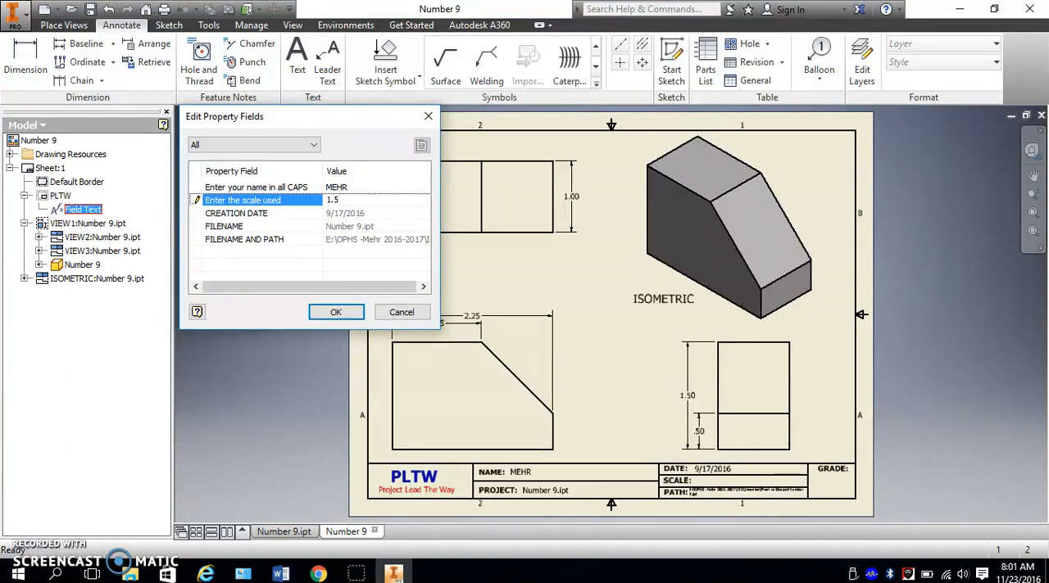
type("1.5:1")
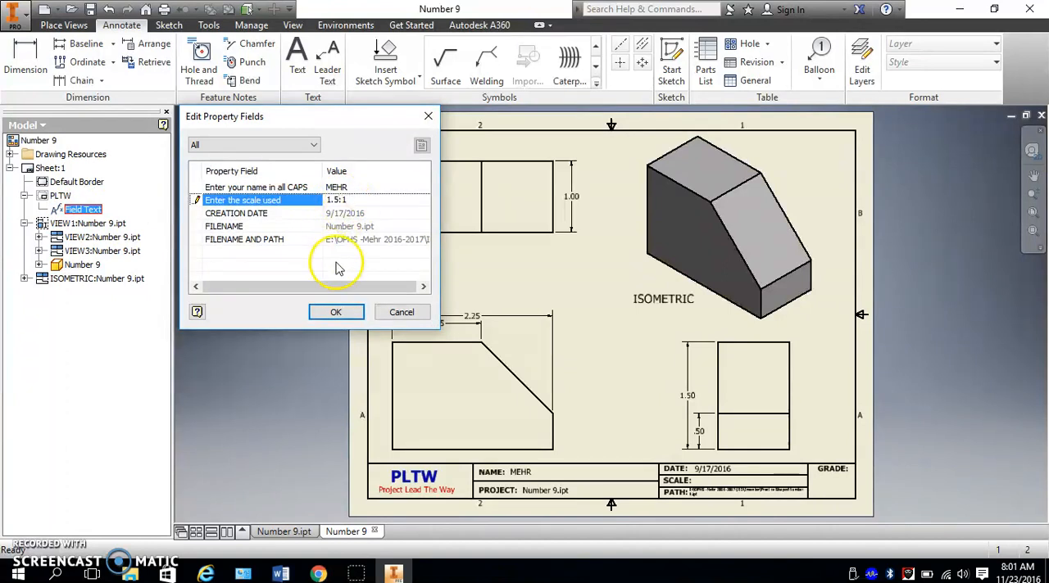
left_click(336, 312)
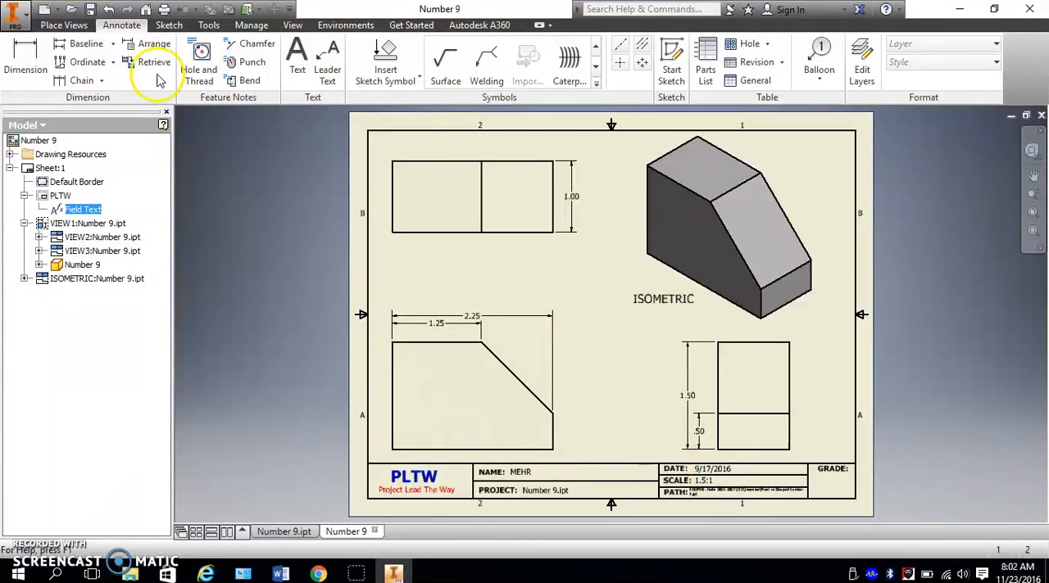
left_click(14, 13)
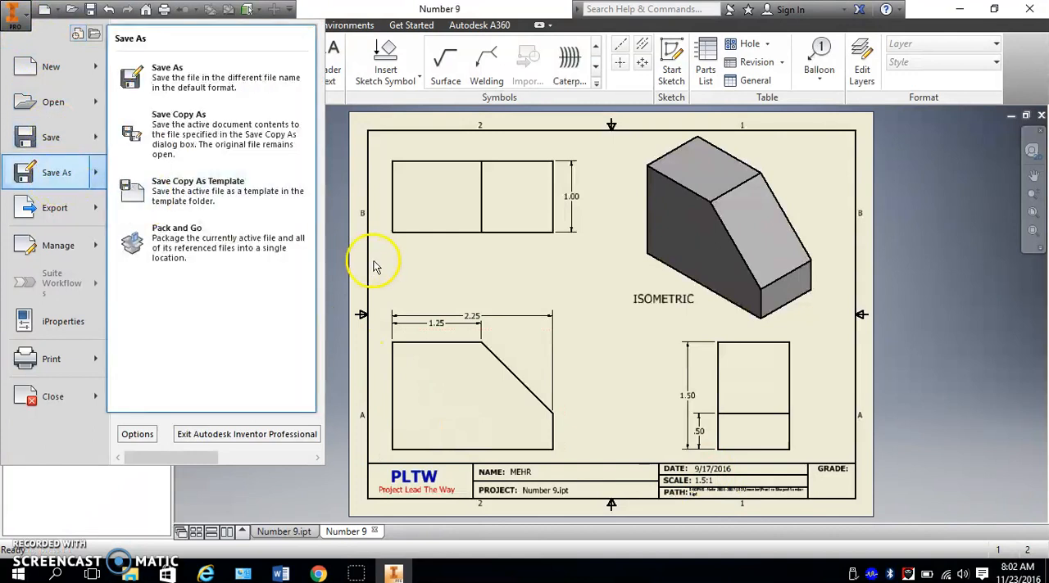
left_click(342, 257)
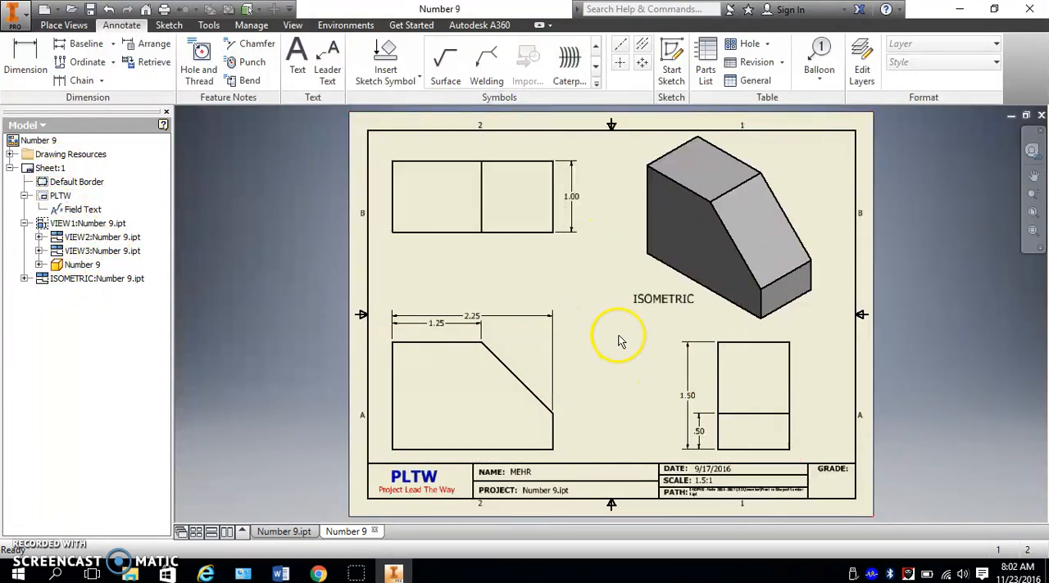
- Collapse Sheet:1 in the browser and add a second PLTW sheet, entering the drafter's name in its title block prompt
left_click(10, 168)
left_click(42, 168)
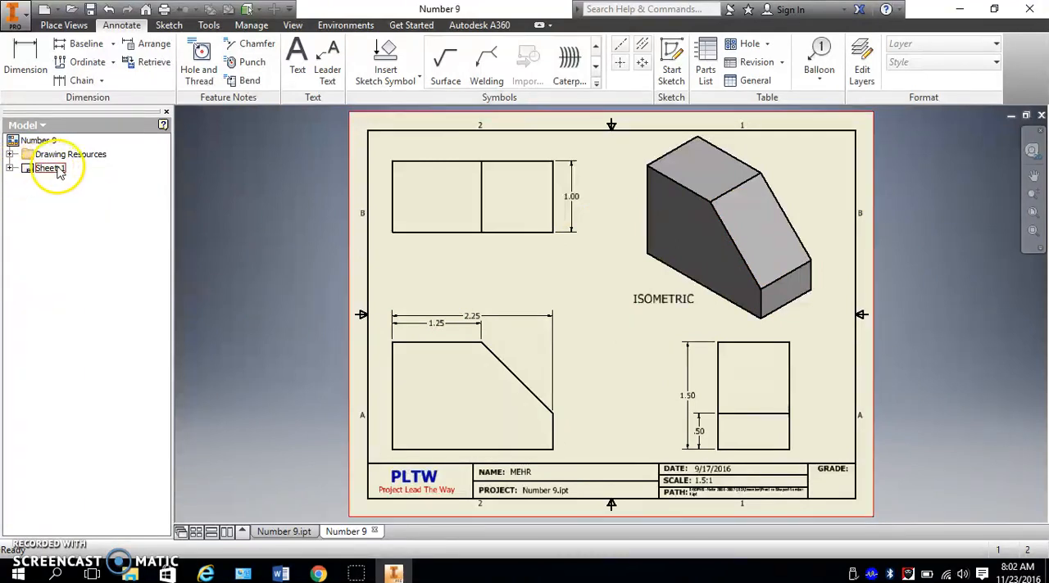
left_click(67, 192)
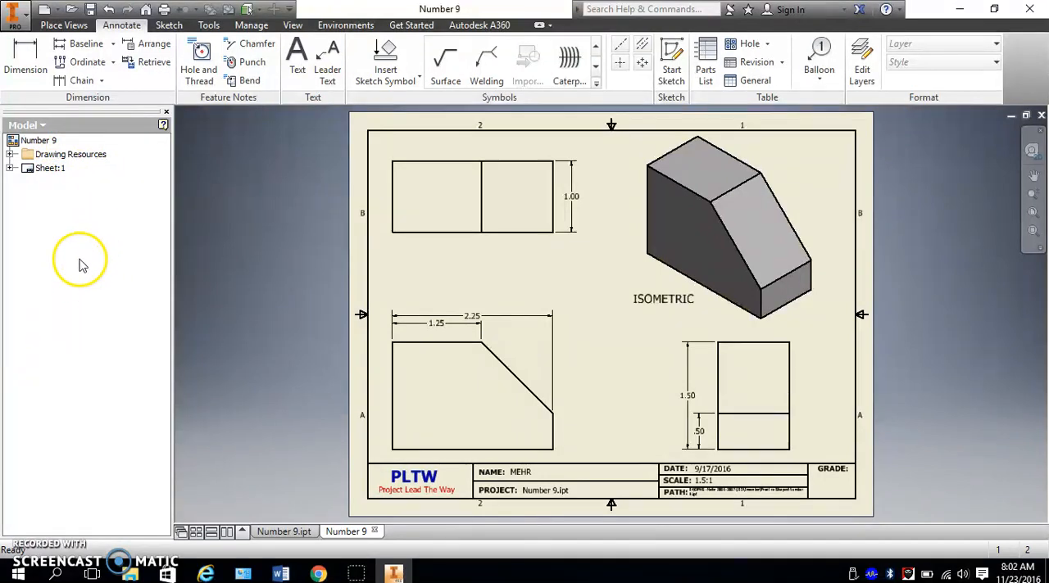
left_click(64, 26)
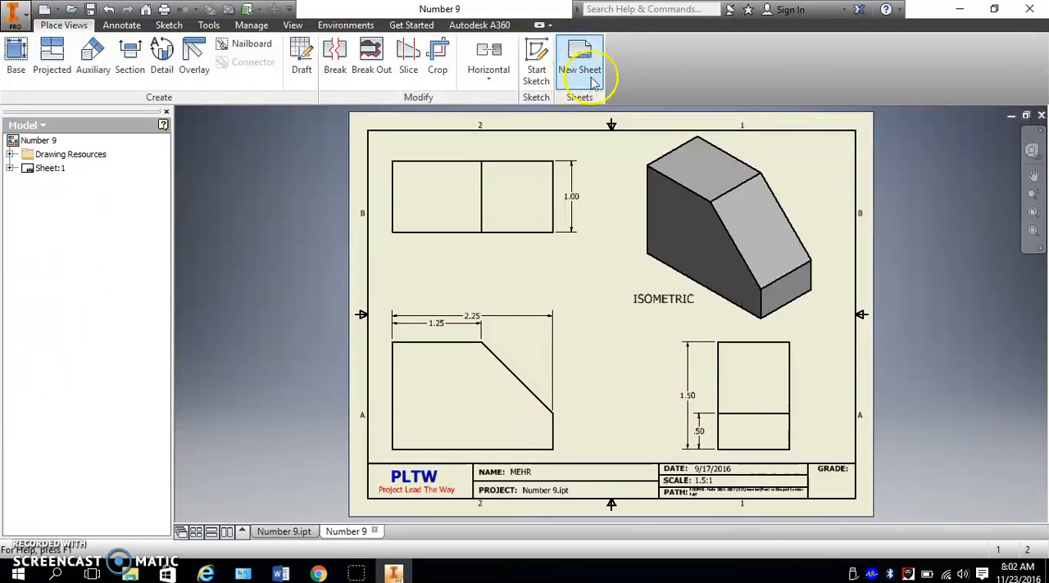
right_click(52, 195)
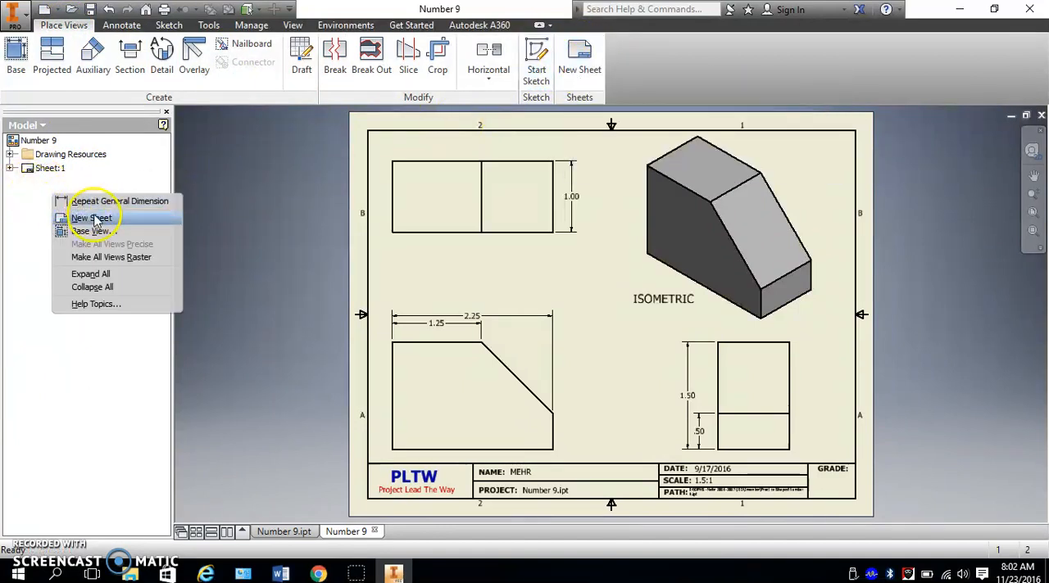
left_click(33, 216)
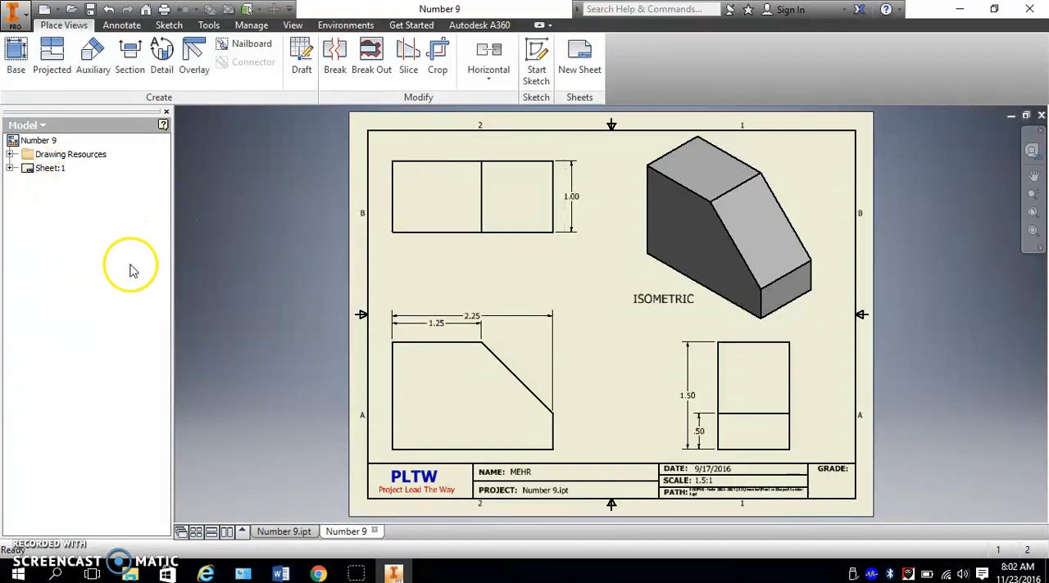
left_click(582, 62)
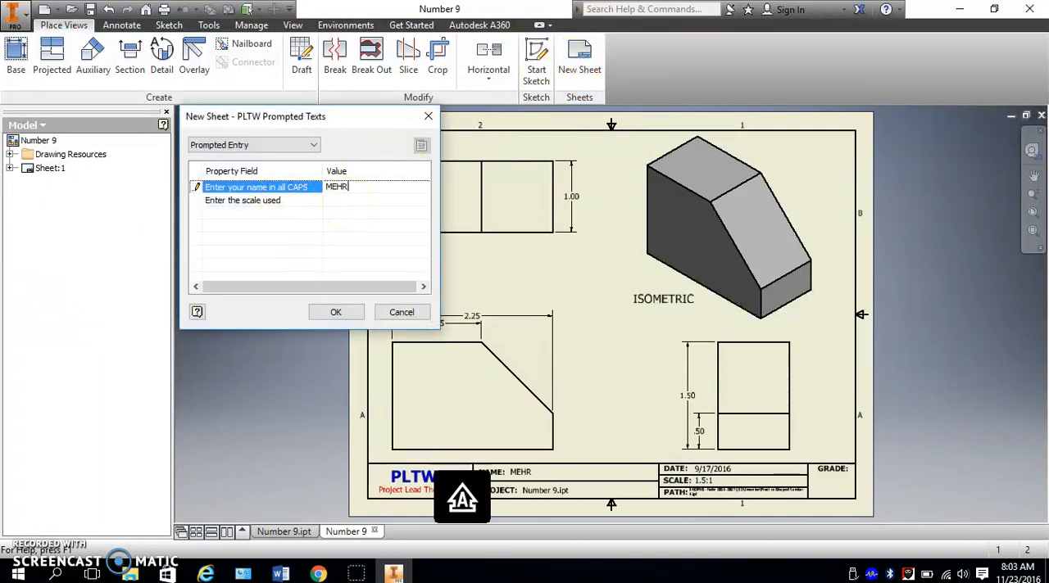
left_click(336, 312)
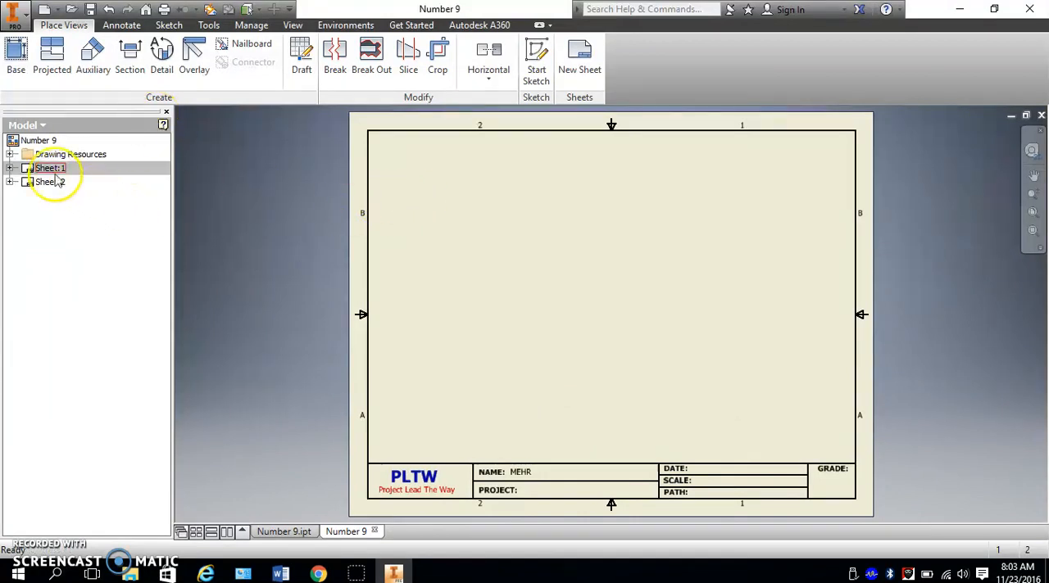
- Place a 1.5:1 front base view of the Number 1 part from Practice Shapes, with projected top, right-side and isometric views
left_click(15, 54)
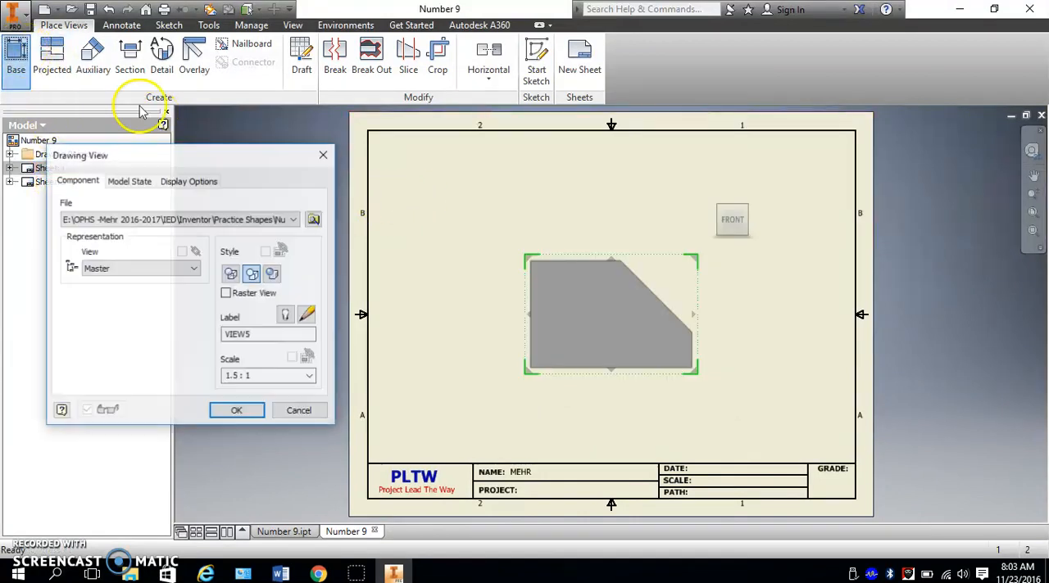
left_click(314, 218)
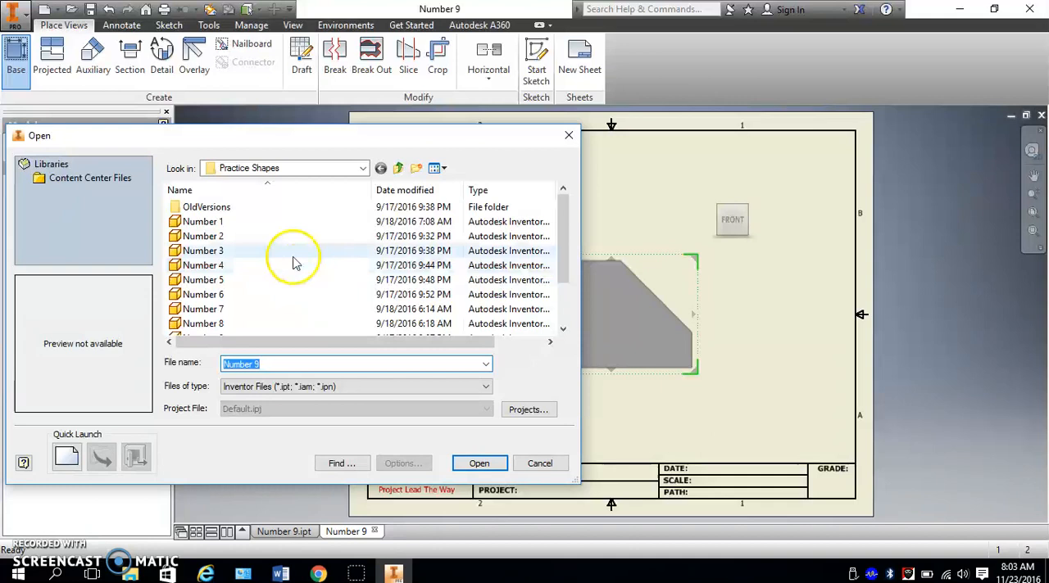
double_click(217, 223)
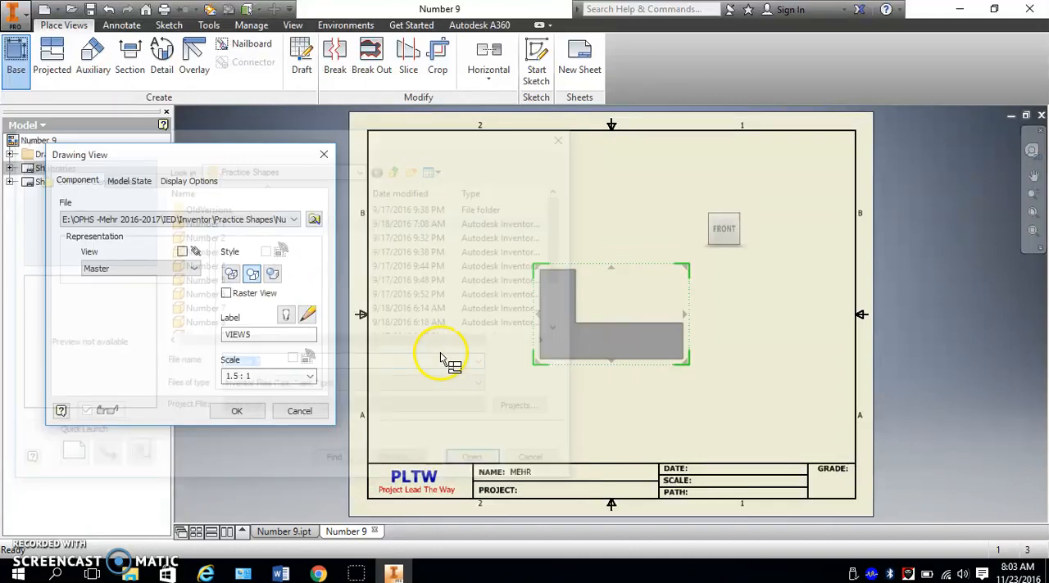
left_click_drag(670, 273, 544, 343)
left_click(510, 257)
left_click(670, 360)
left_click(729, 230)
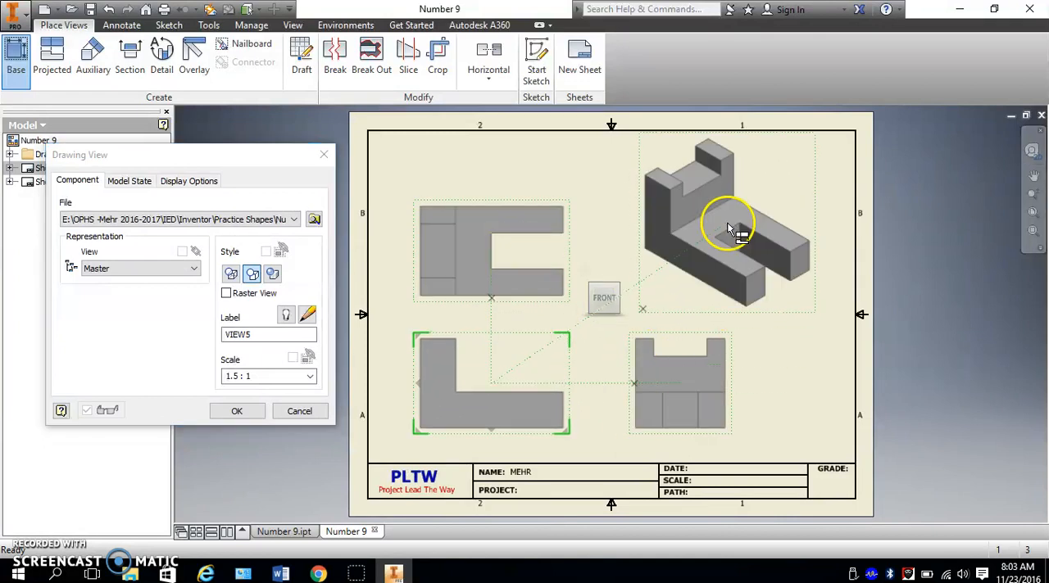
left_click(242, 411)
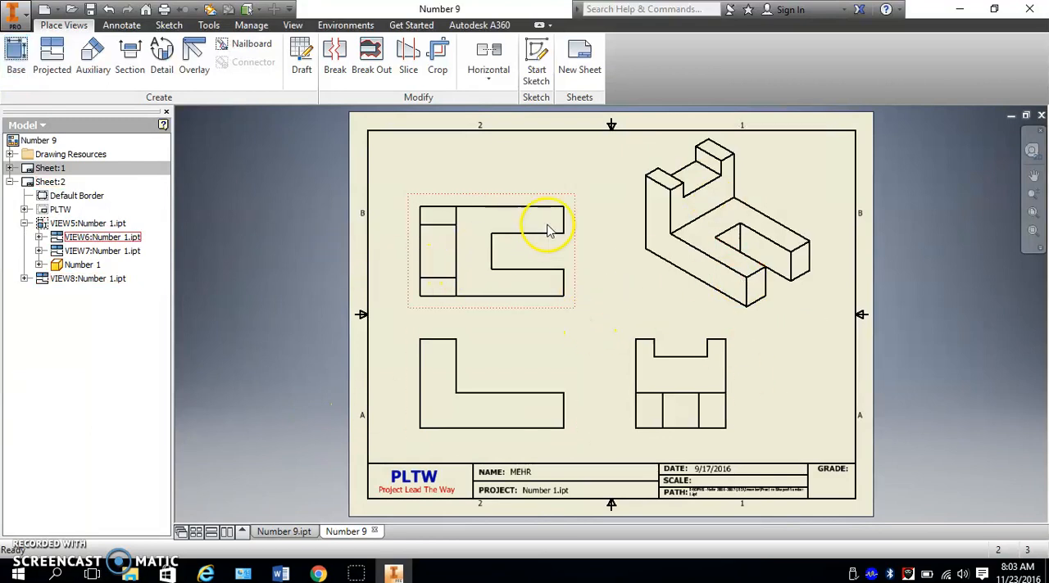
- Collapse Sheet:2 in the browser and add a third PLTW sheet, entering the drafter's name for its title block
left_click(10, 182)
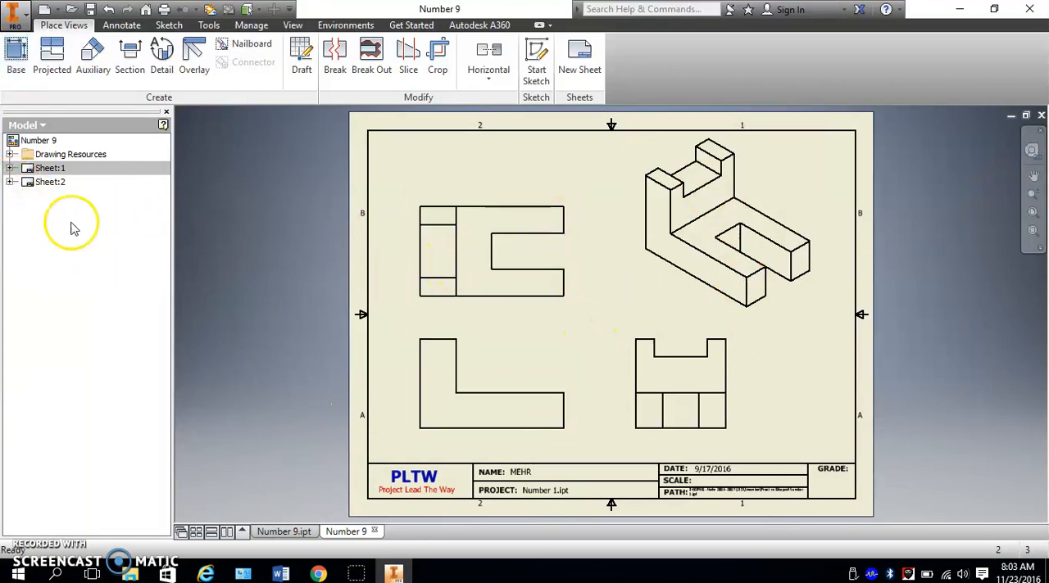
left_click(582, 51)
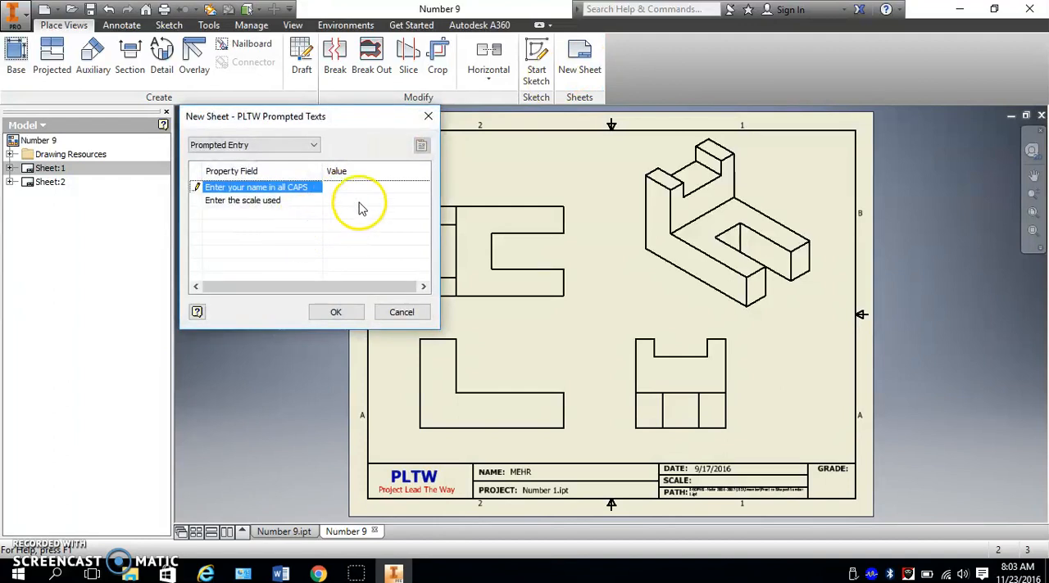
left_click(335, 312)
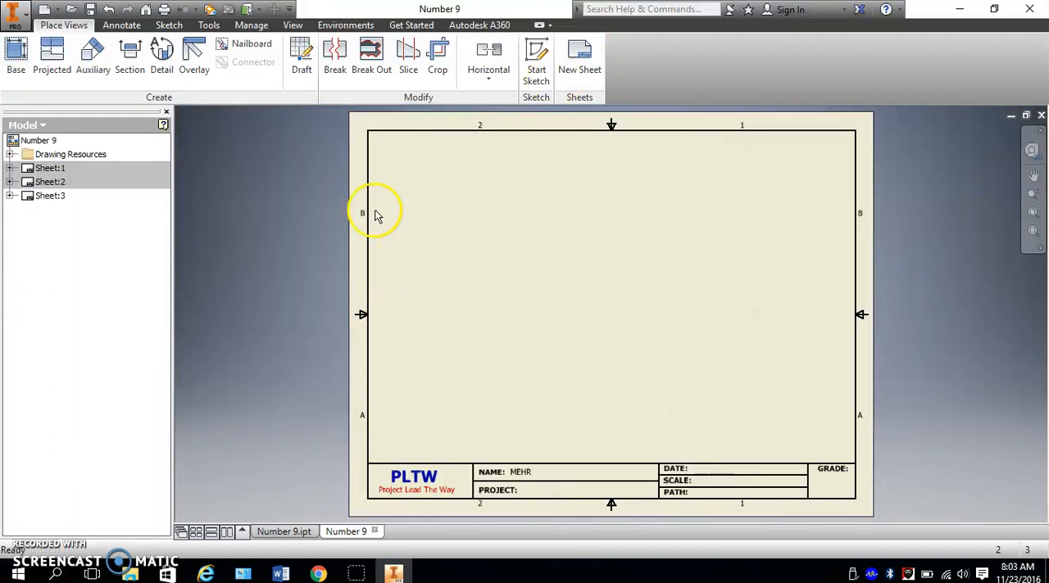
- Place a 1.5:1 front base view of the Number 2 part on the third sheet, with projected top, right-side and isometric views
left_click(16, 56)
left_click(314, 219)
left_click(226, 235)
left_click(480, 461)
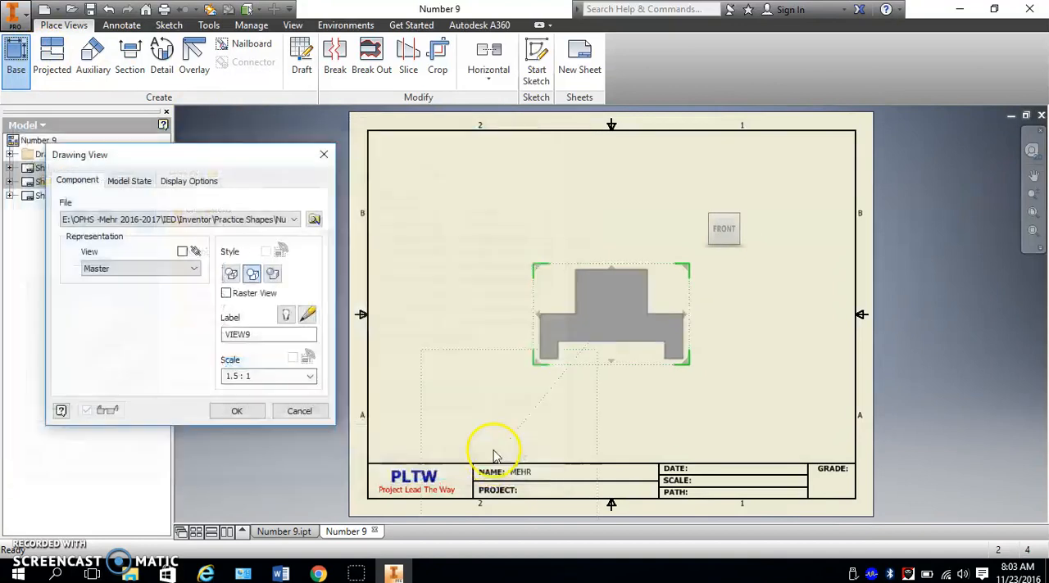
left_click(542, 356)
left_click(499, 257)
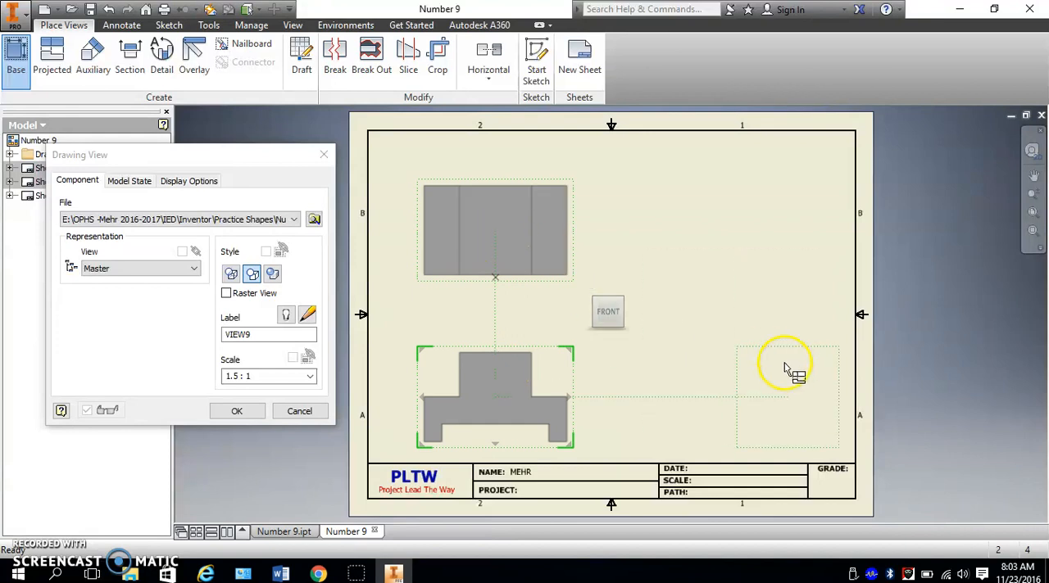
left_click(737, 392)
left_click(746, 265)
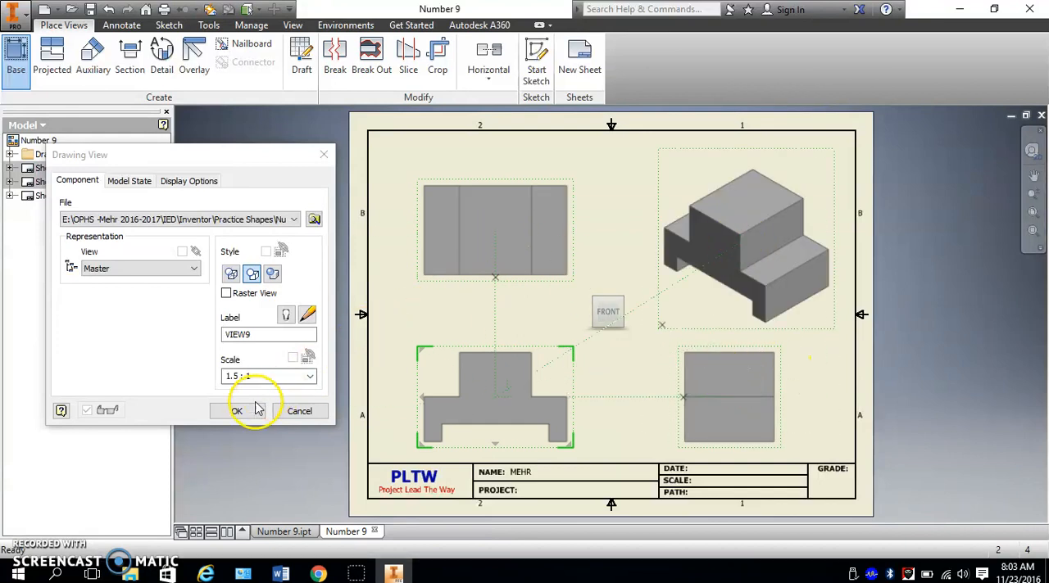
left_click(242, 411)
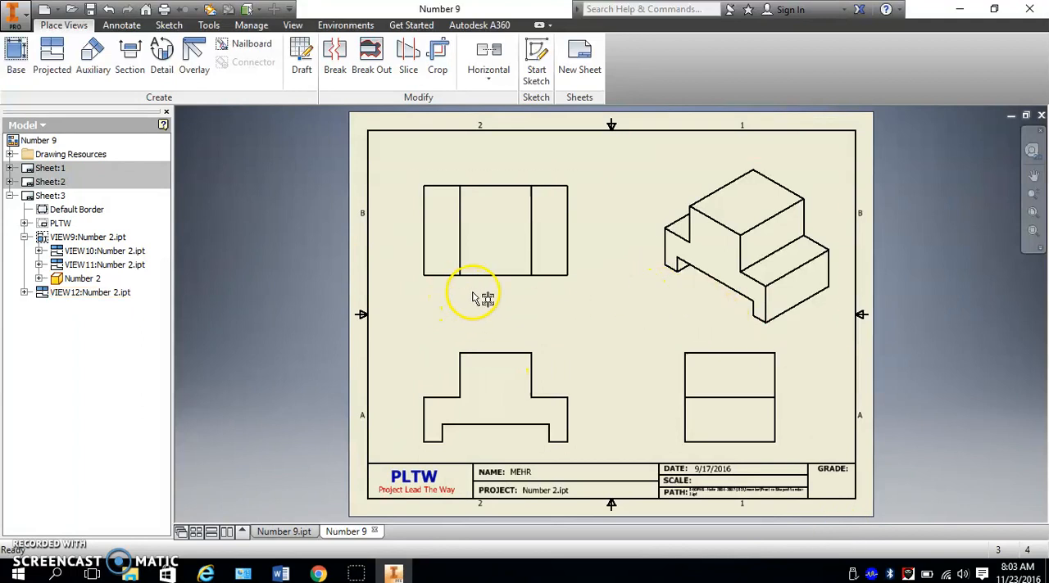
- Collapse Sheet:3 in the browser, activate Sheet:1 and rename it NUMBER 9
left_click(9, 197)
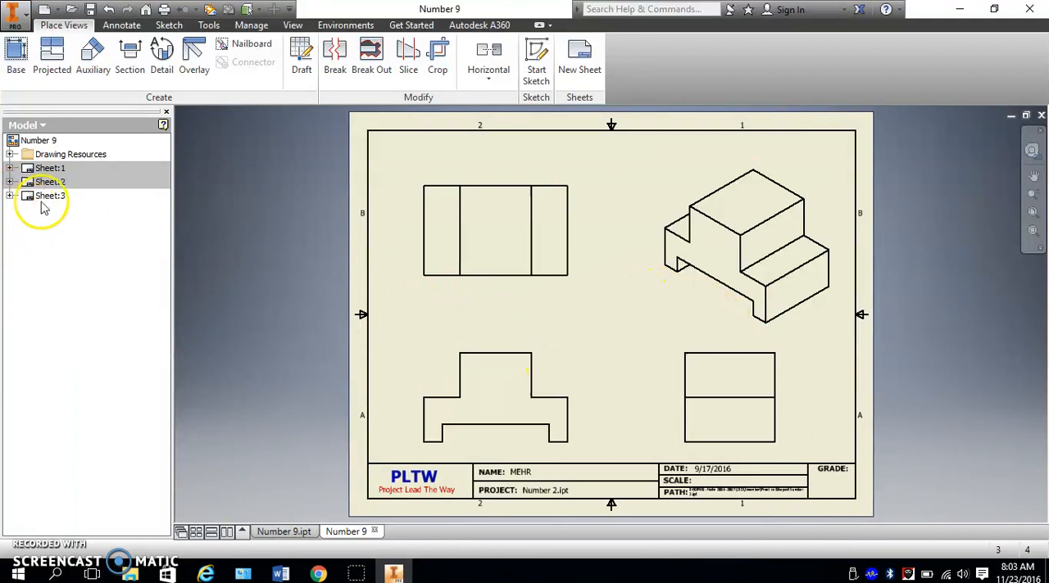
double_click(51, 168)
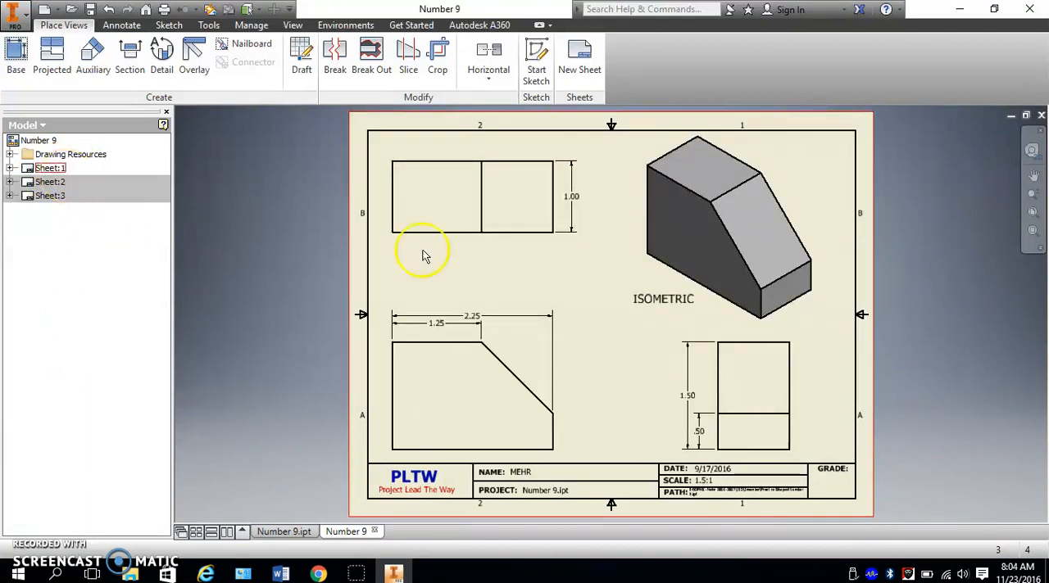
right_click(51, 169)
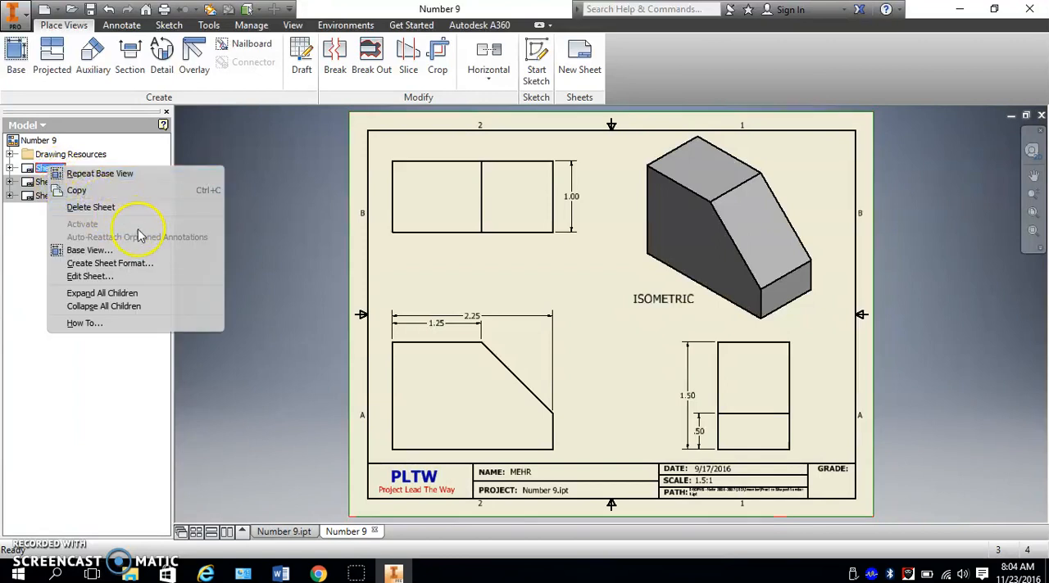
left_click(123, 277)
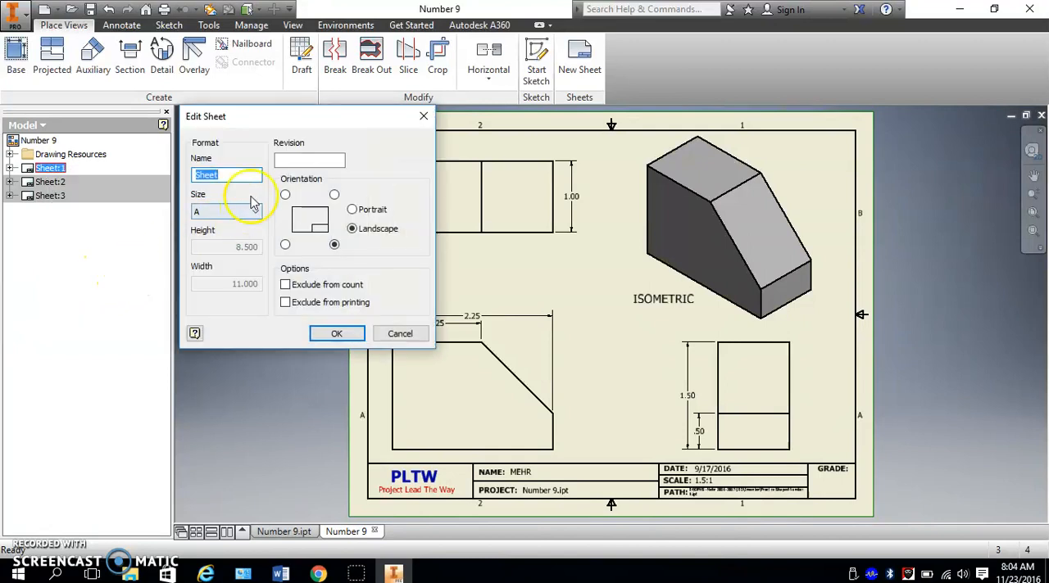
left_click_drag(237, 176, 182, 187)
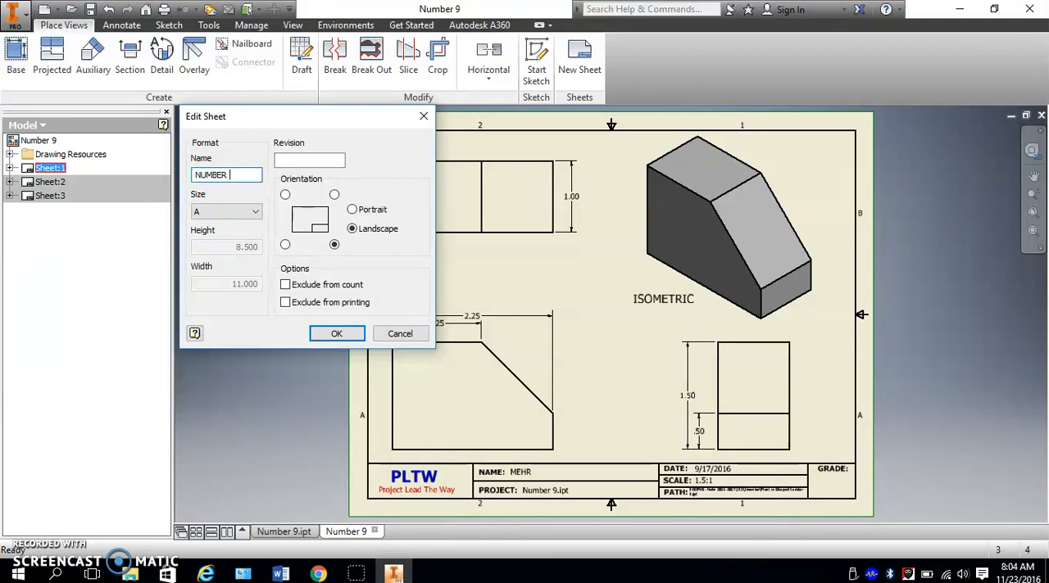
left_click(338, 334)
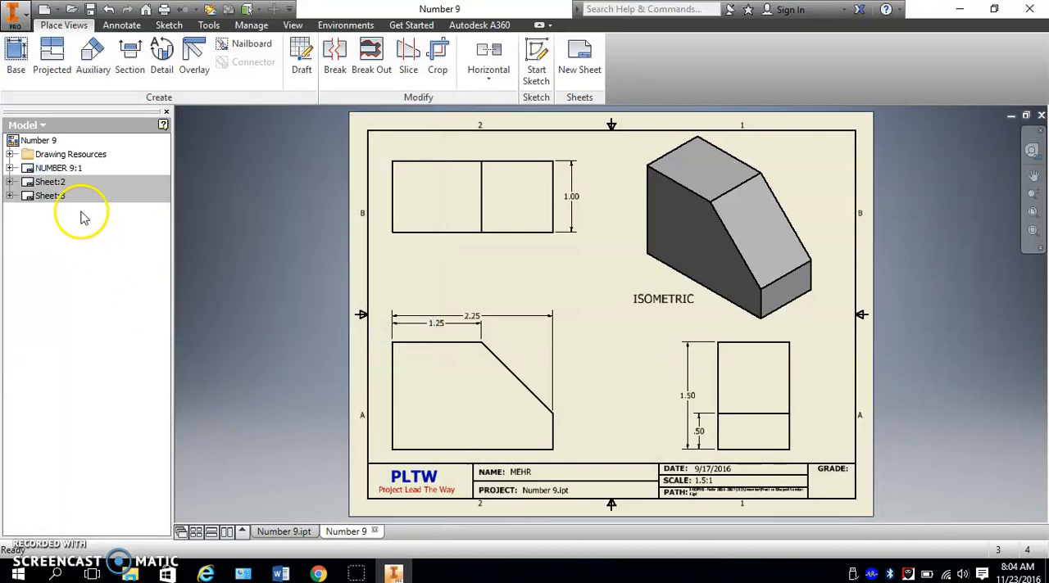
- Activate Sheet:2, which holds the Number 1 views, and rename it NUMBER 1
double_click(62, 181)
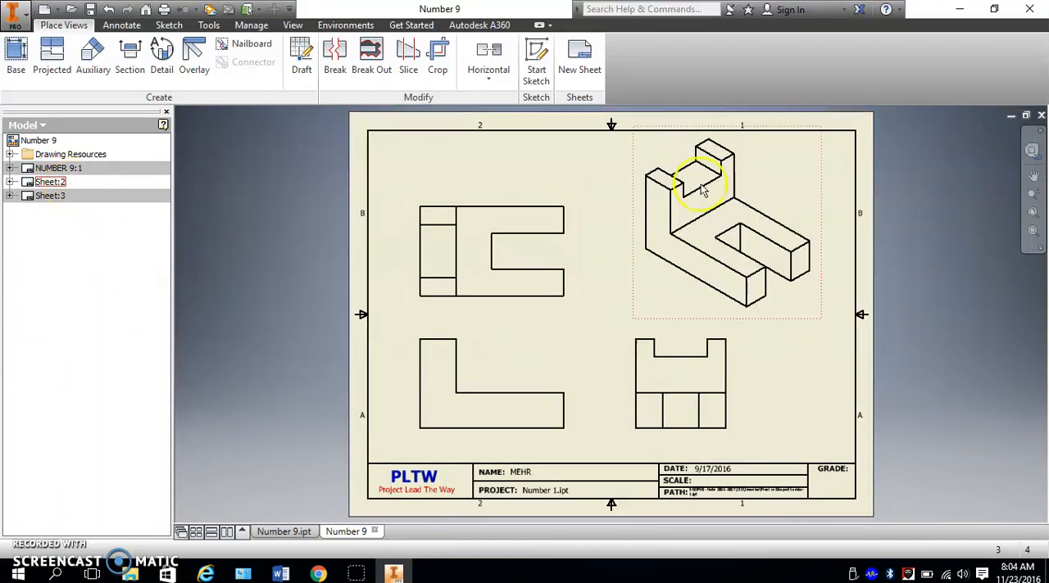
right_click(47, 182)
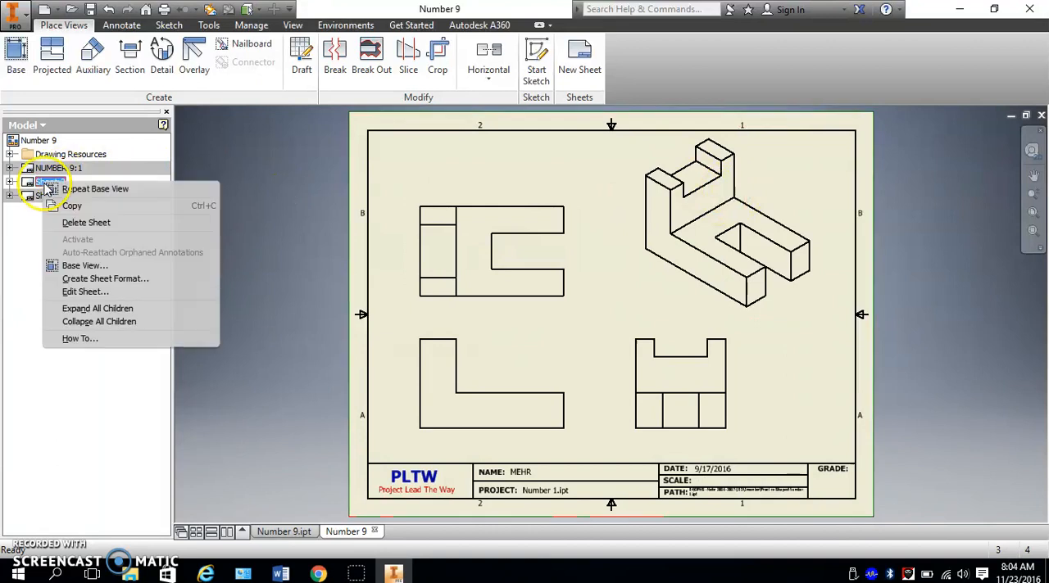
left_click(86, 293)
left_click_drag(222, 175, 176, 187)
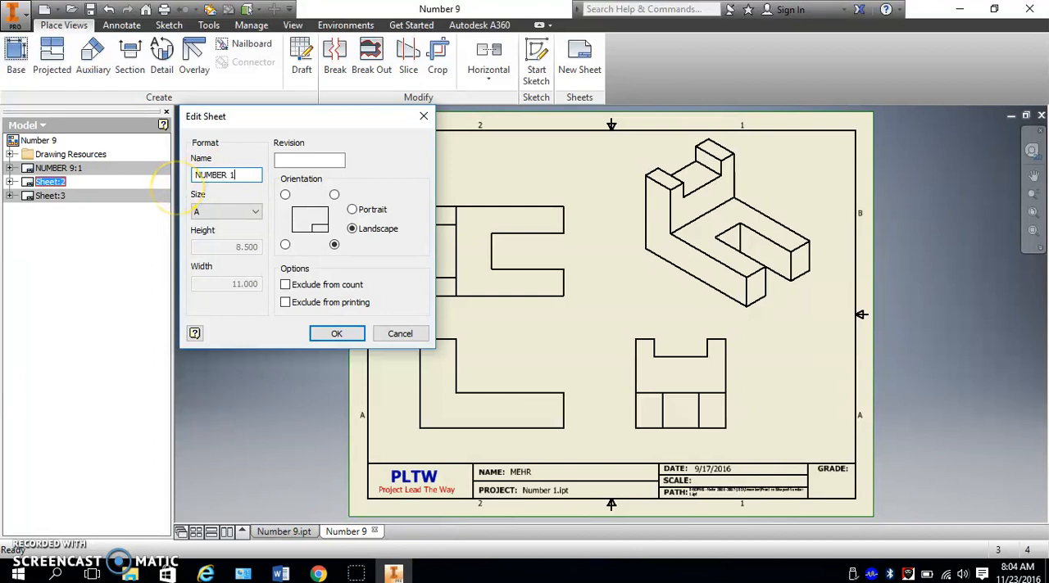
left_click(337, 334)
- Rename Sheet:3 as NUMBER 2 and display the NUMBER 2 and NUMBER 1 sheets to check them
right_click(48, 197)
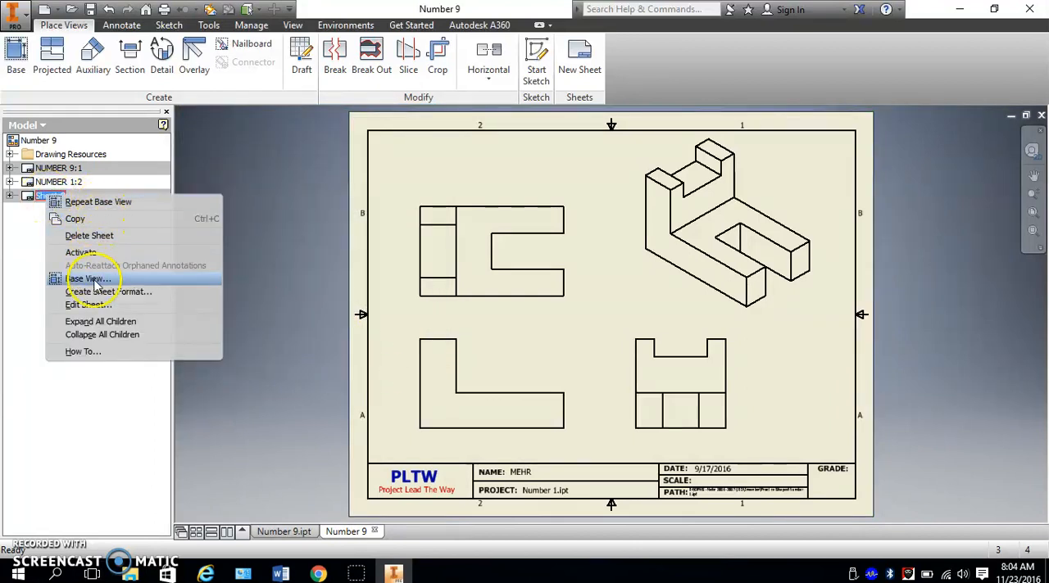
left_click(88, 304)
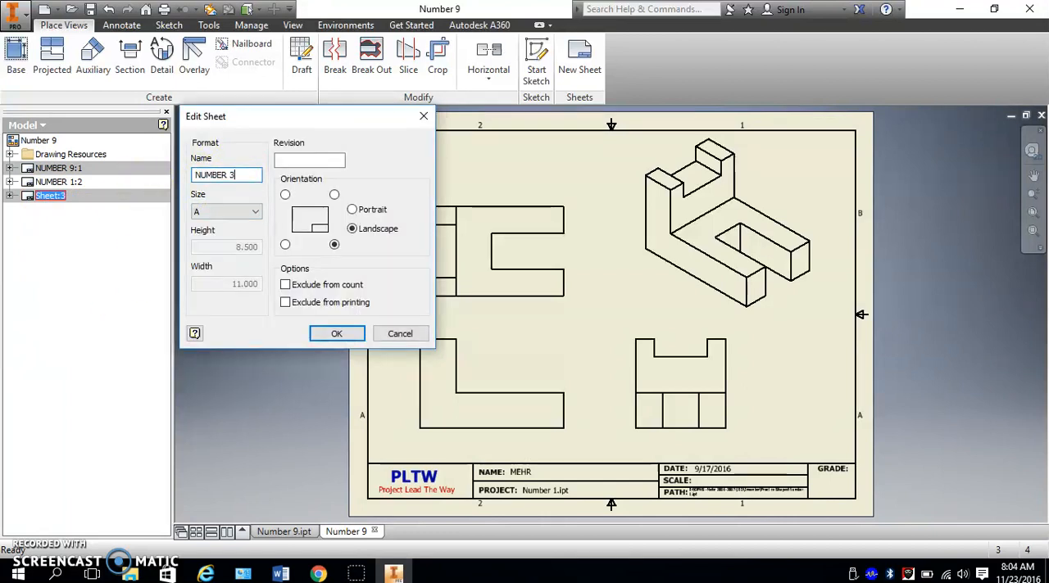
left_click(336, 338)
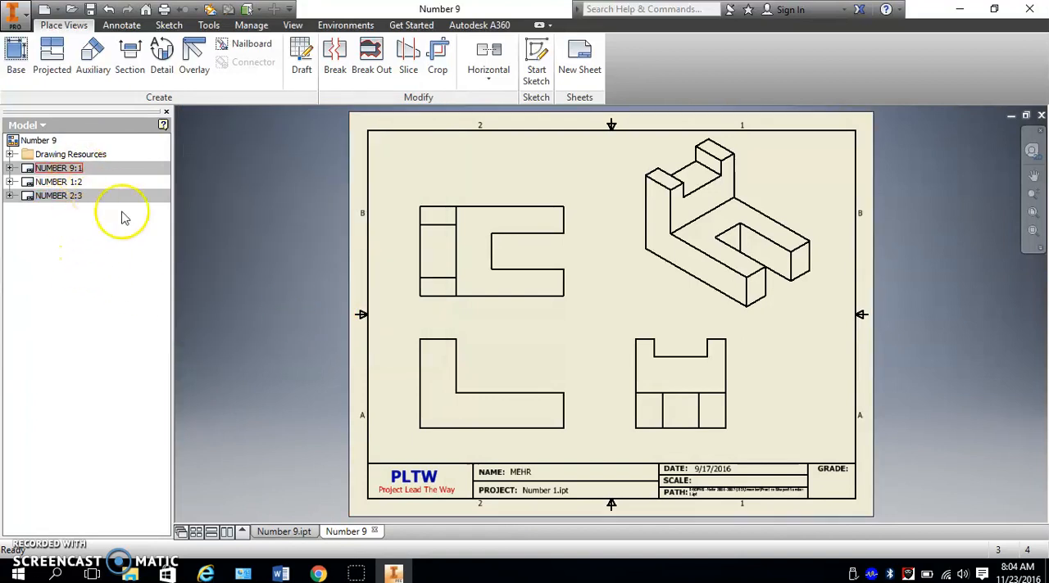
double_click(65, 196)
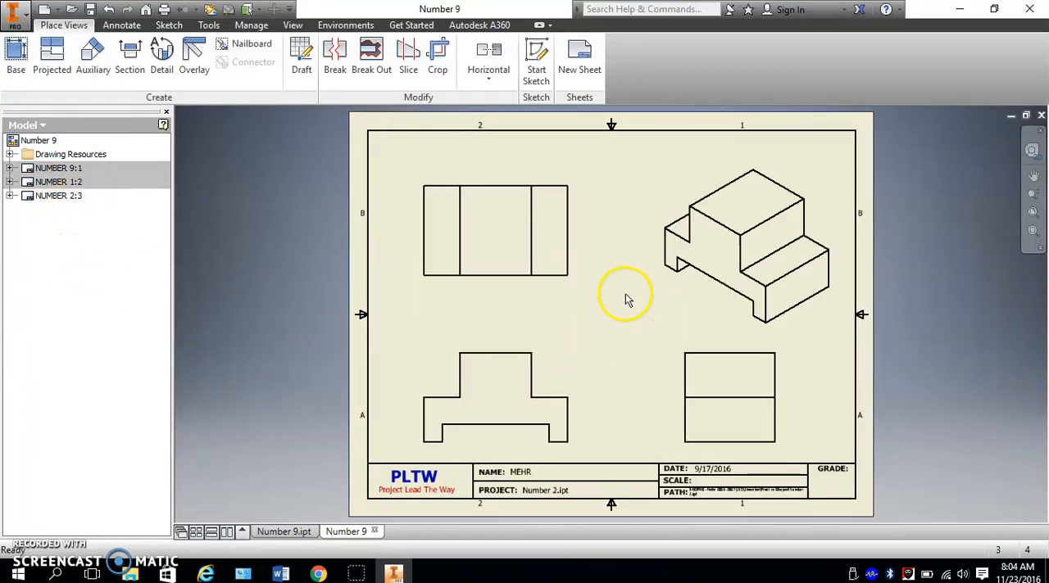
double_click(70, 195)
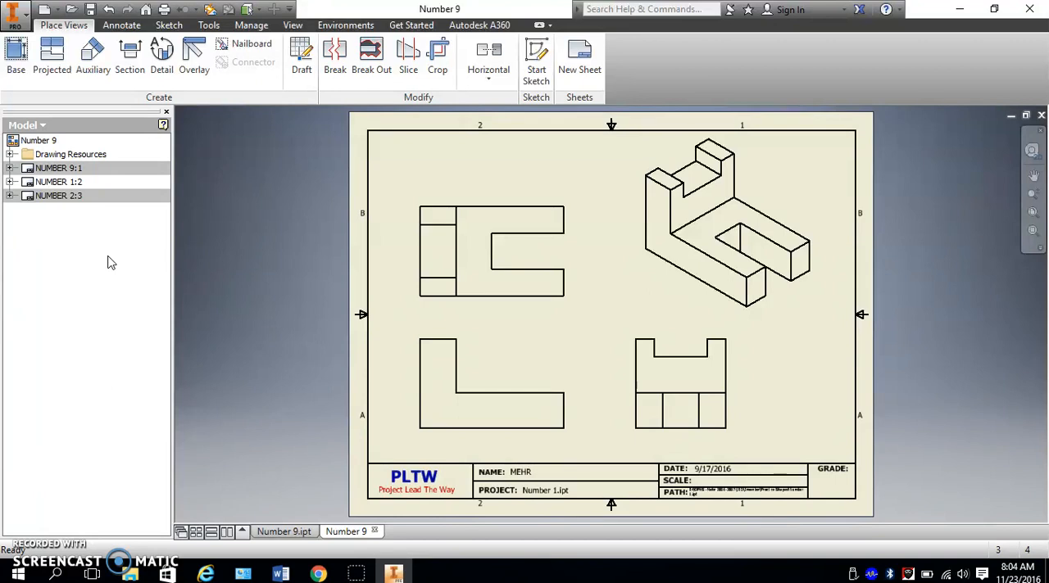
- Move the NUMBER 9 sheet below the NUMBER 2 sheet so that the sheets follow numerical order
left_click(54, 168)
left_click(99, 186)
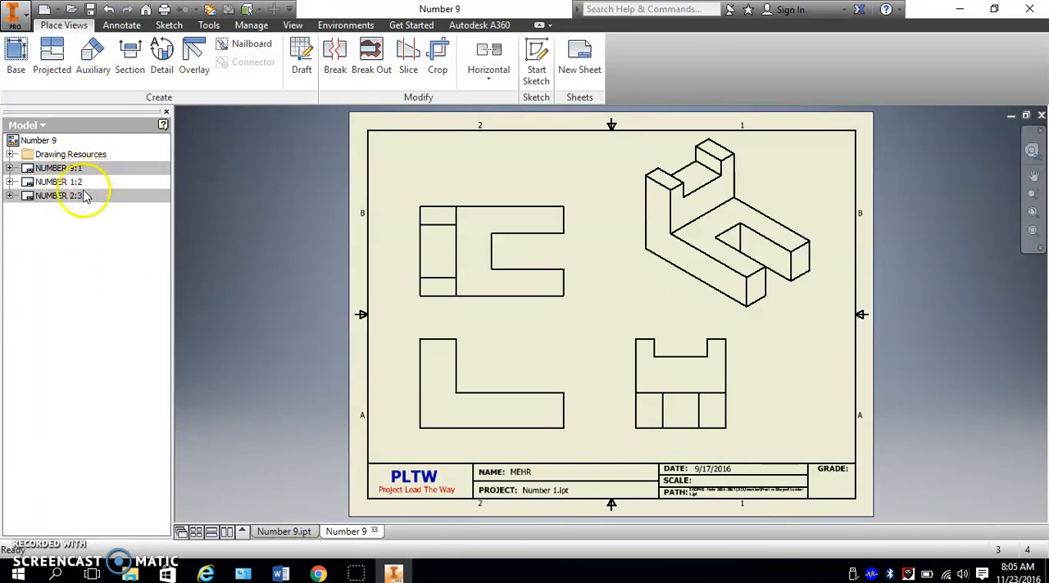
left_click_drag(52, 168, 74, 210)
left_click_drag(67, 170, 70, 205)
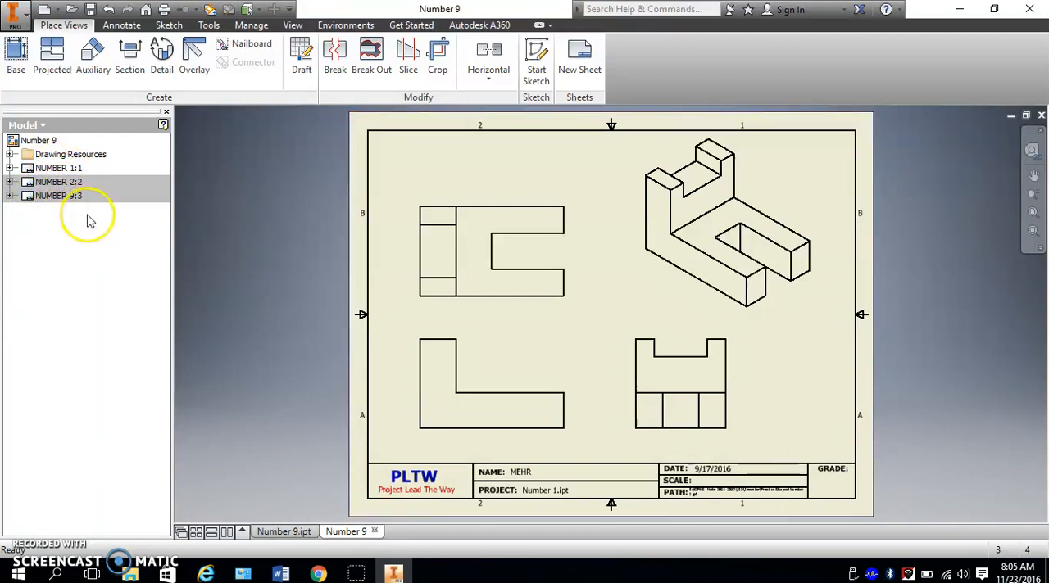
- Review the NUMBER 9 sheet, the Number 9.ipt part model, and the NUMBER 2 and NUMBER 1 sheets
double_click(67, 198)
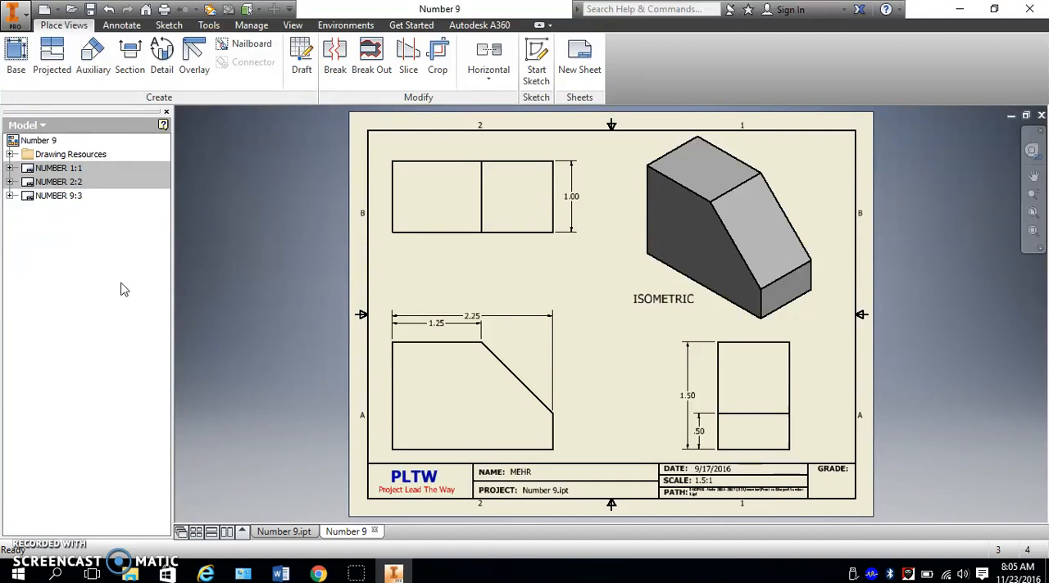
left_click(284, 531)
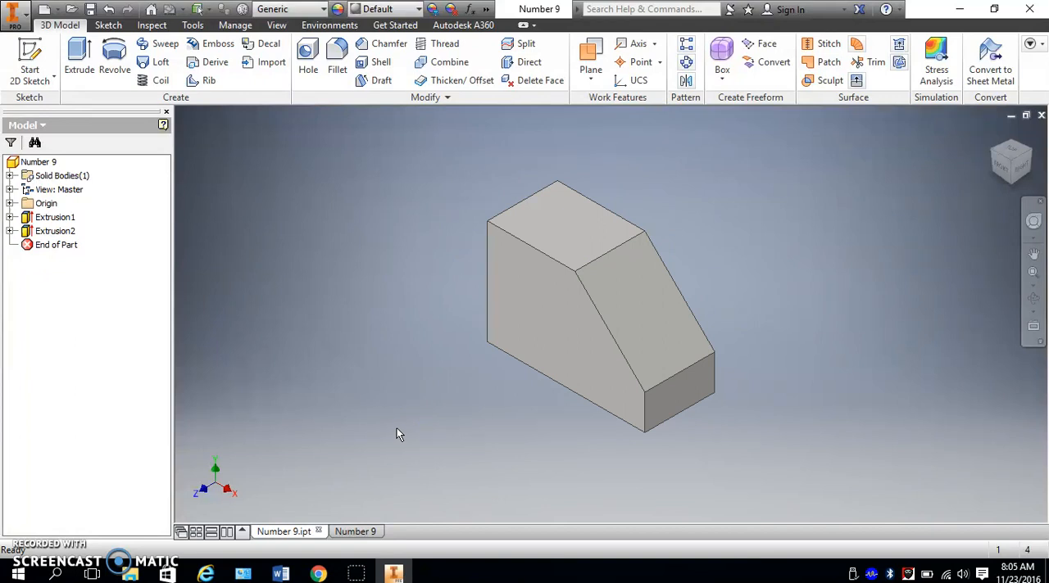
left_click(361, 531)
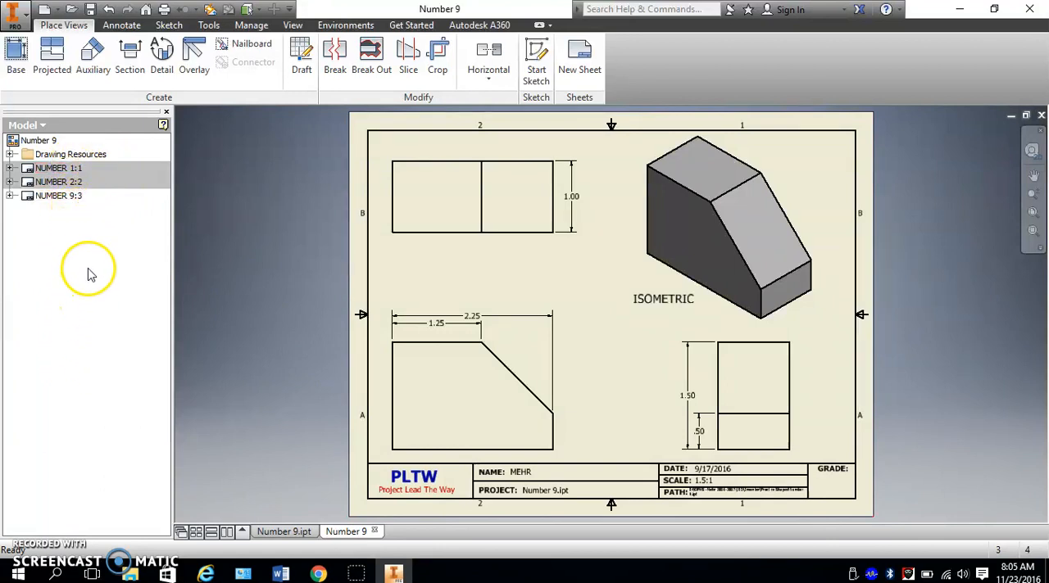
double_click(79, 196)
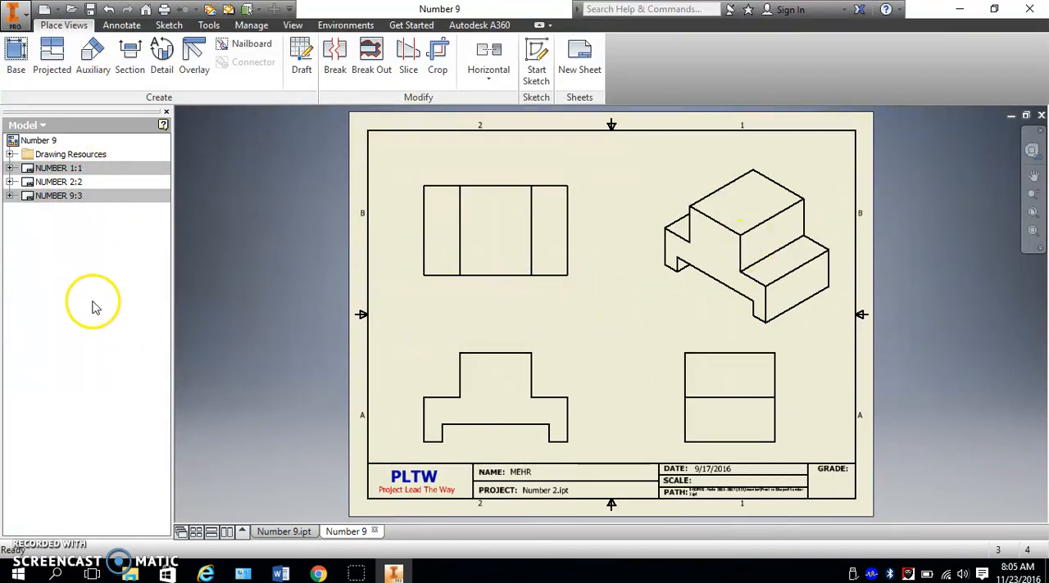
double_click(45, 169)
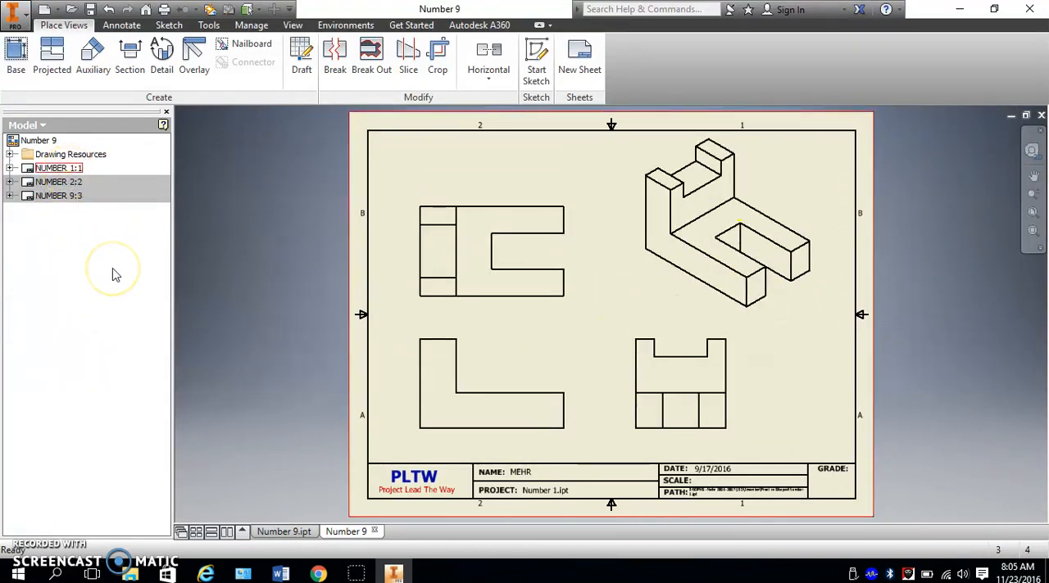